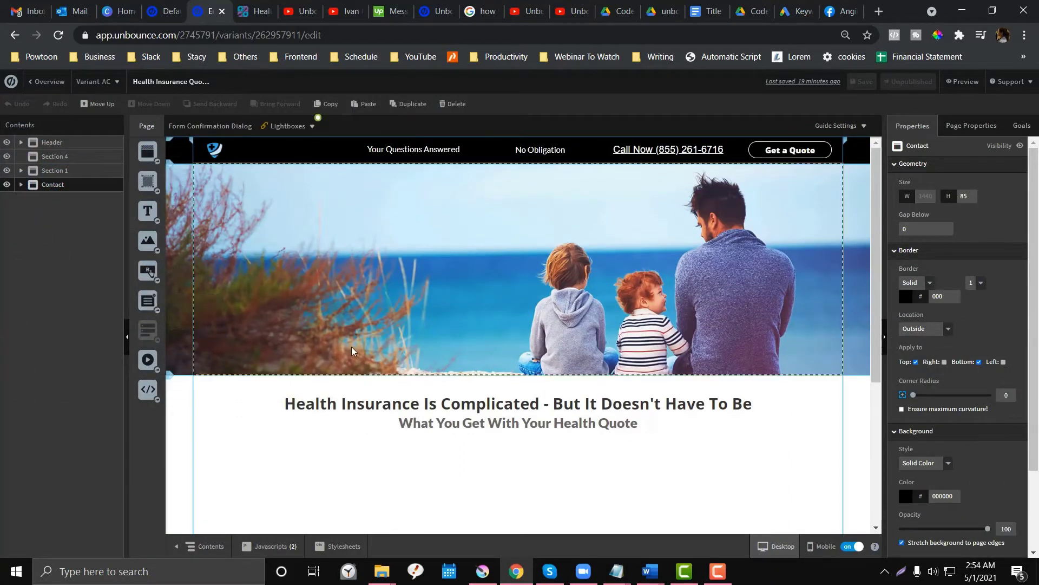
Look over the page and bring up the list of lightbox popups
scroll(352, 331, "down", 3)
scroll(352, 334, "up", 2)
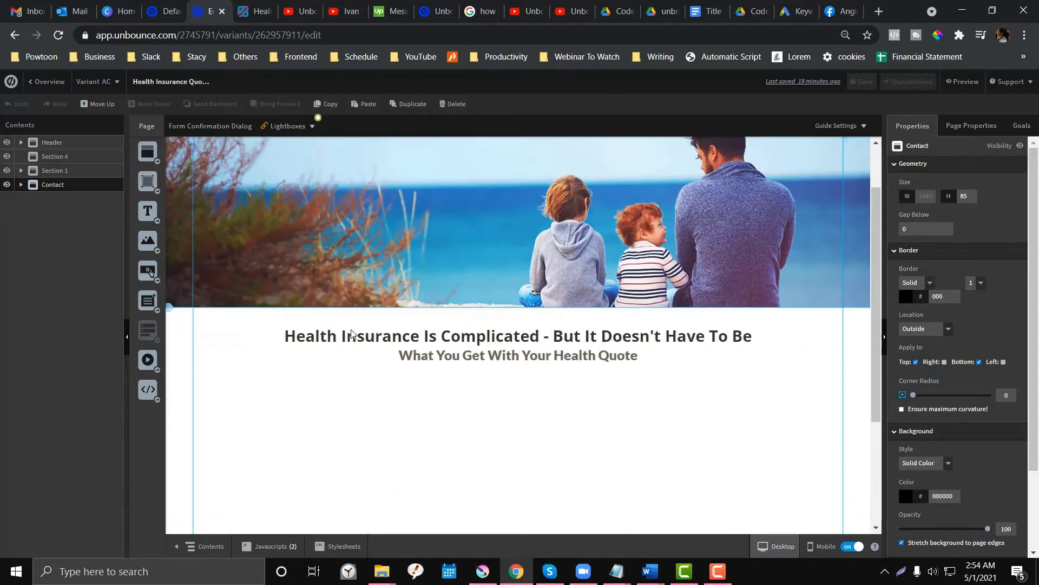
scroll(351, 332, "up", 1)
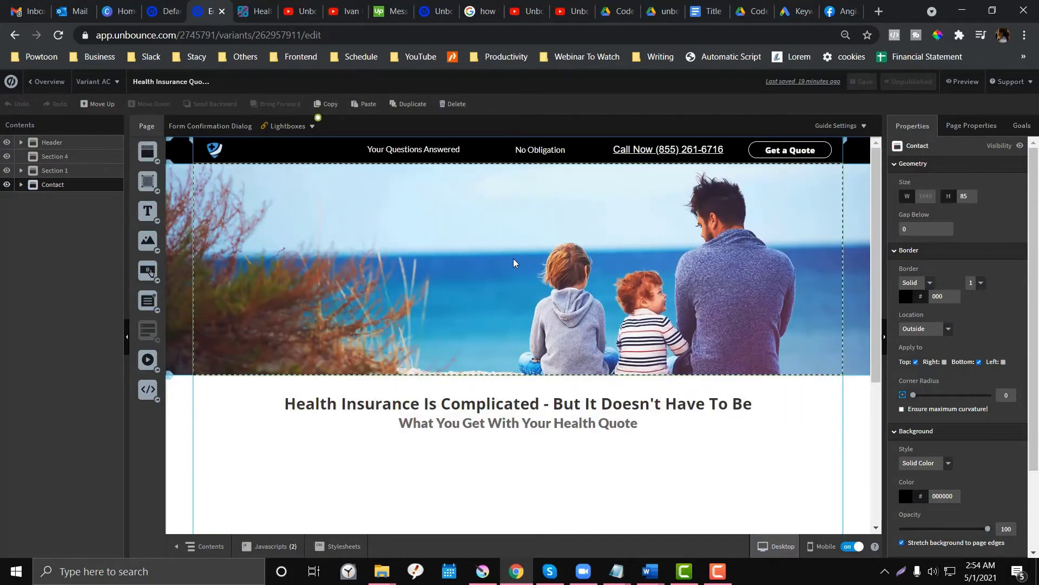
scroll(288, 310, "down", 3)
scroll(287, 311, "up", 3)
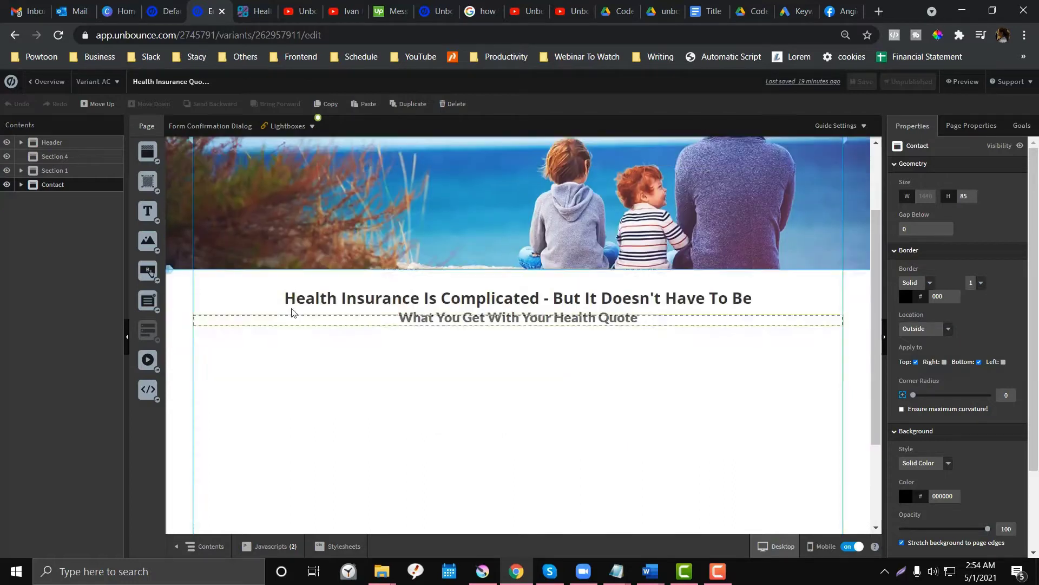
scroll(291, 308, "down", 3)
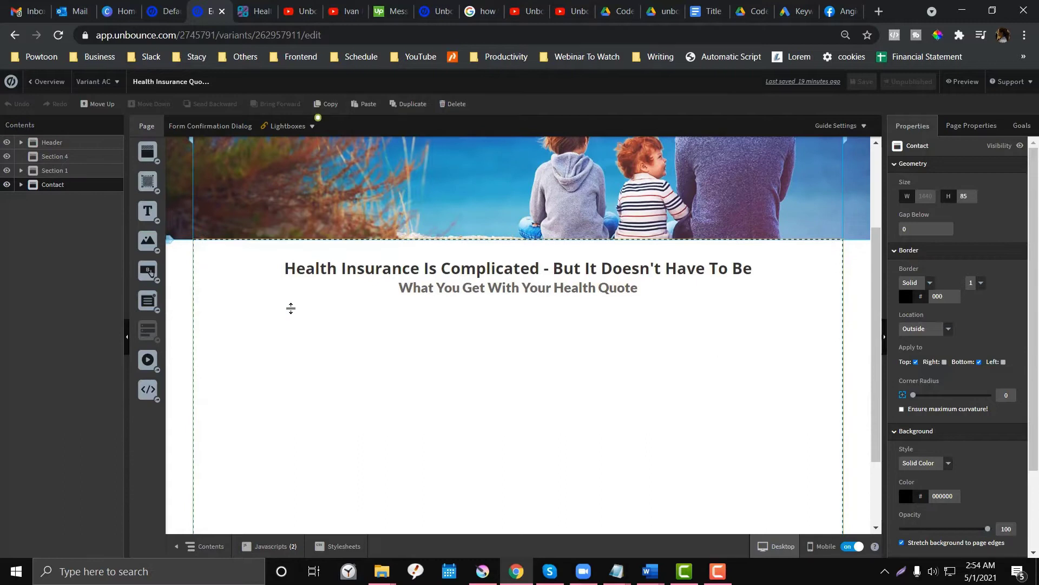
scroll(291, 308, "up", 2)
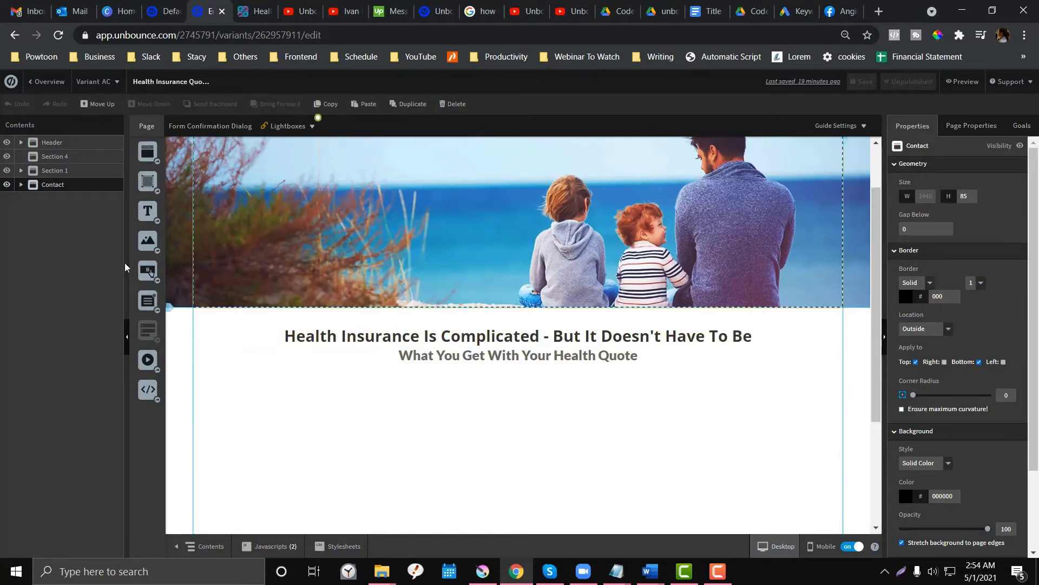
scroll(290, 251, "down", 3)
scroll(290, 254, "up", 3)
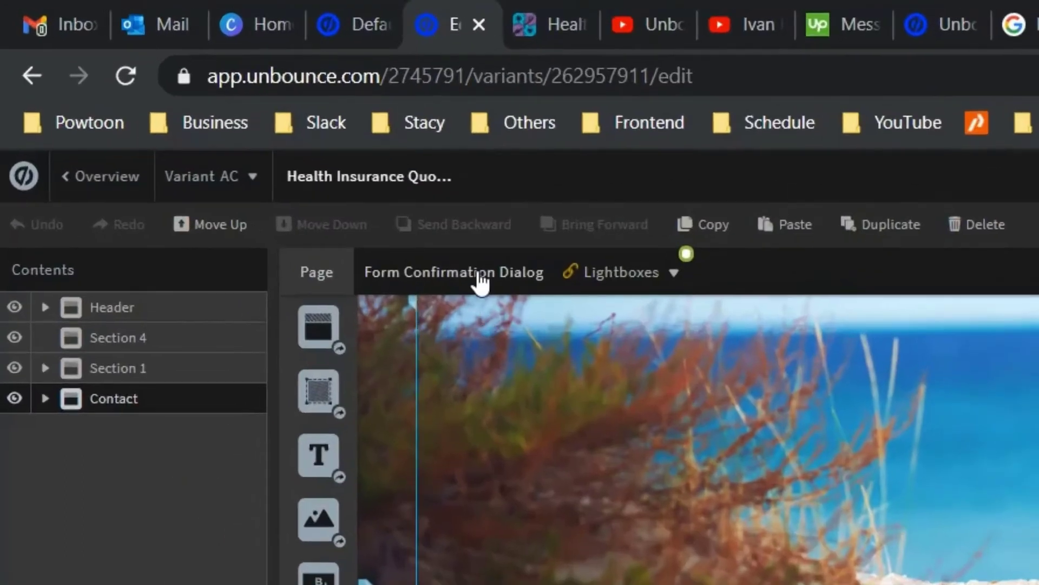
scroll(483, 365, "up", 4)
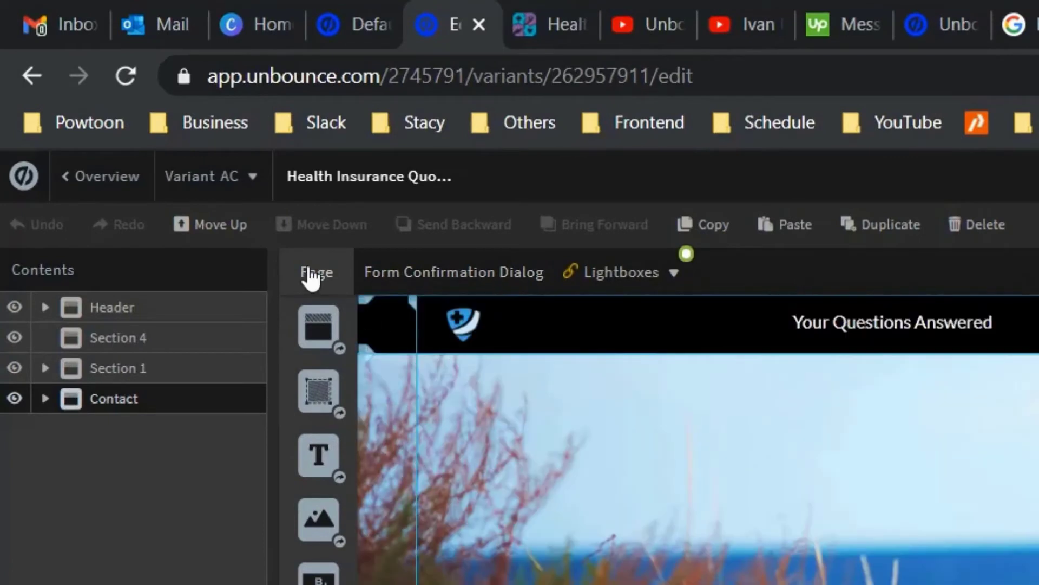
left_click(619, 276)
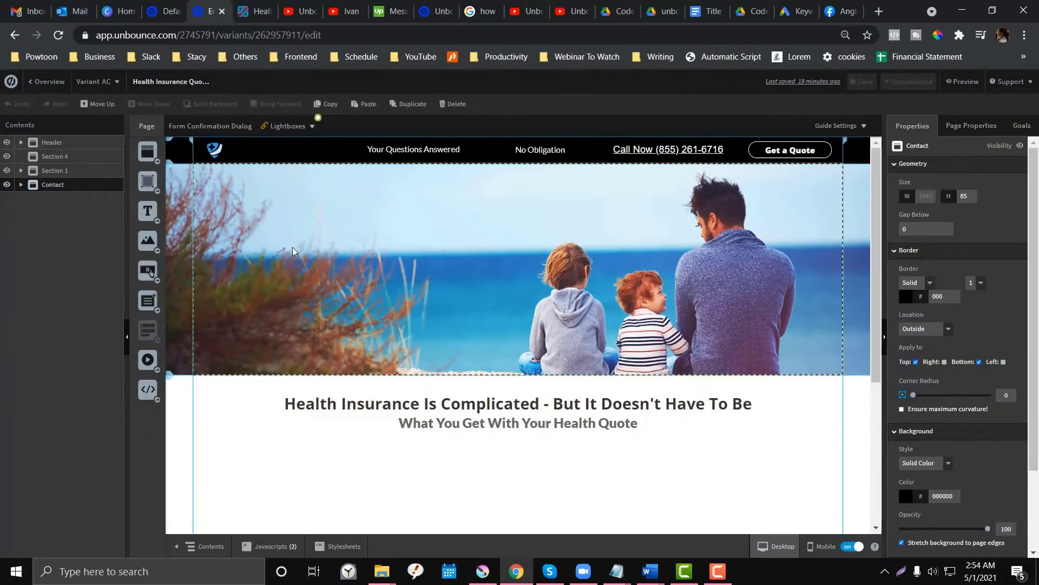
scroll(291, 280, "down", 4)
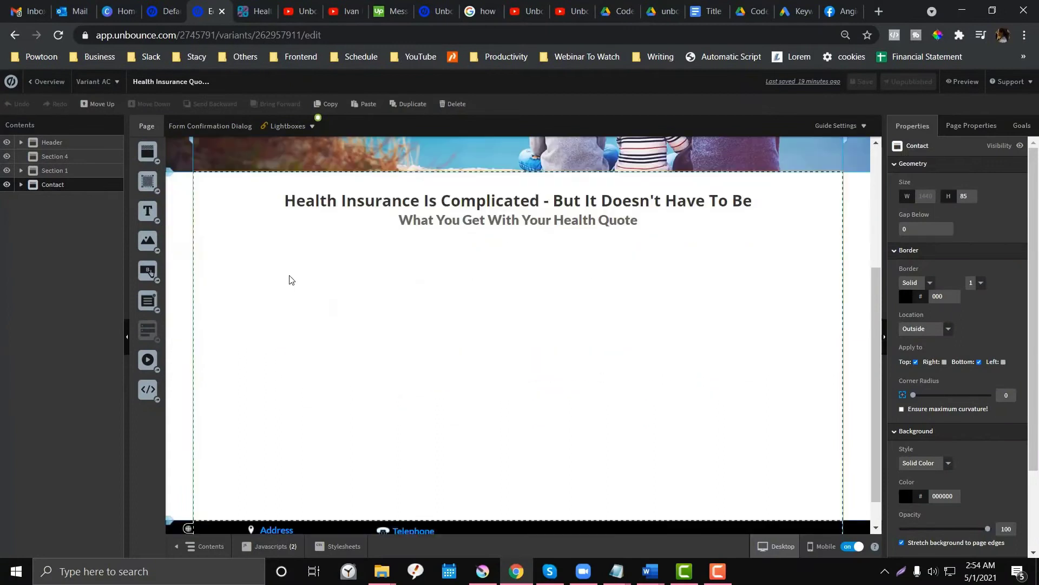
scroll(291, 280, "up", 4)
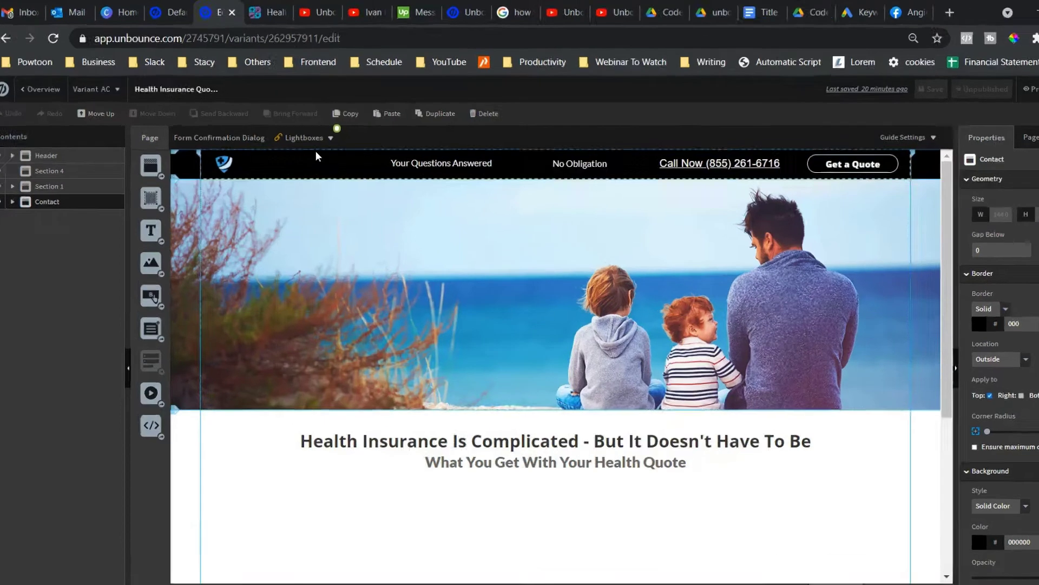
Compare the empty Lightbox with the Request Your Free Quote popup, then delete the empty Lightbox
left_click(296, 126)
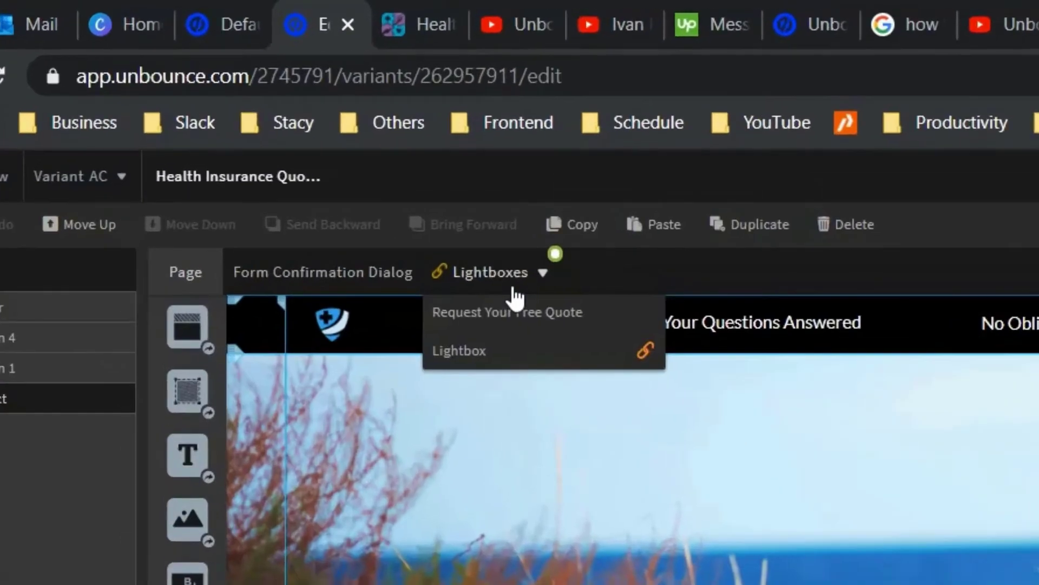
left_click(514, 351)
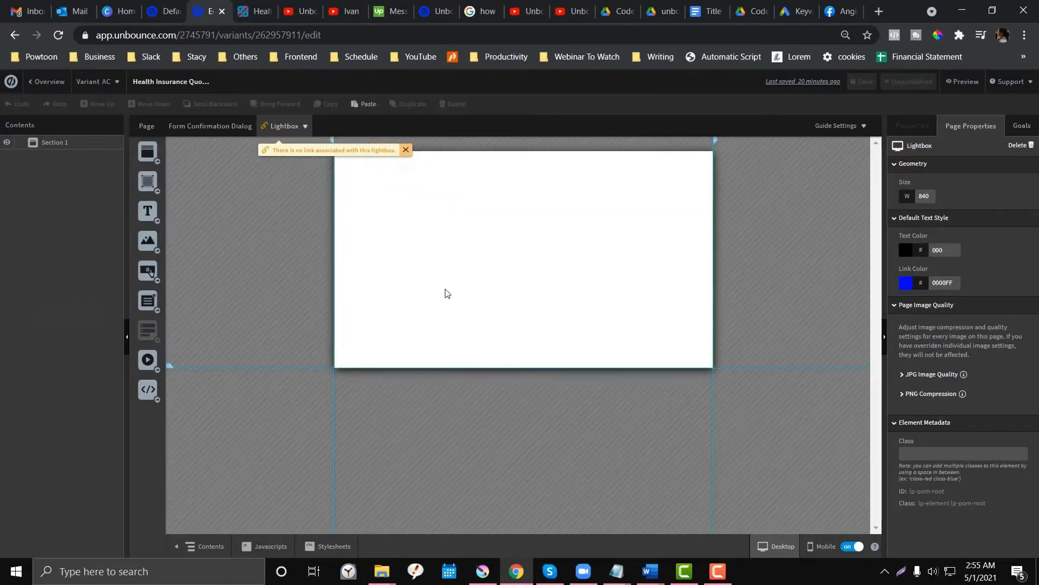
left_click(276, 130)
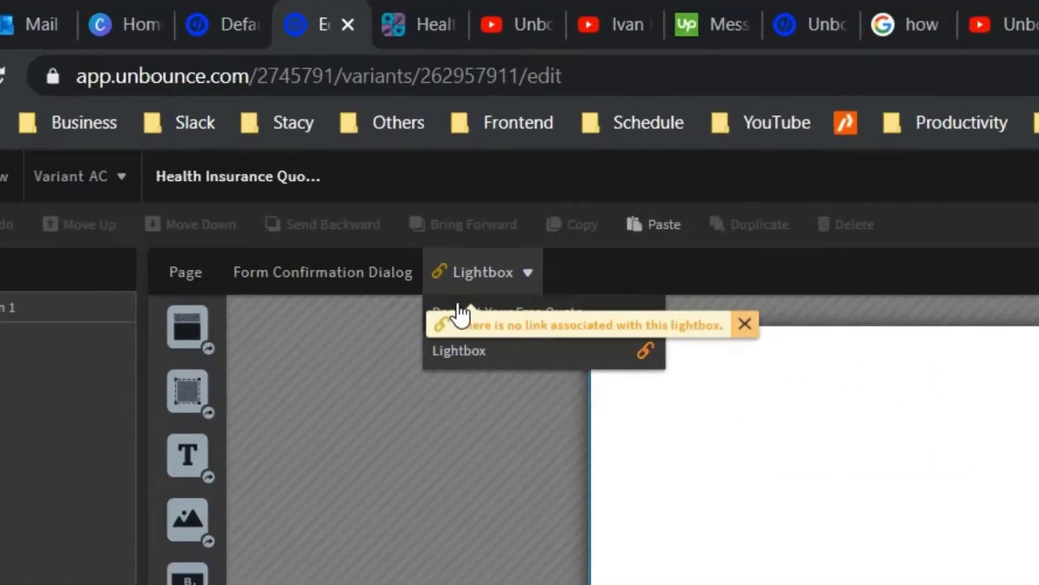
left_click(276, 145)
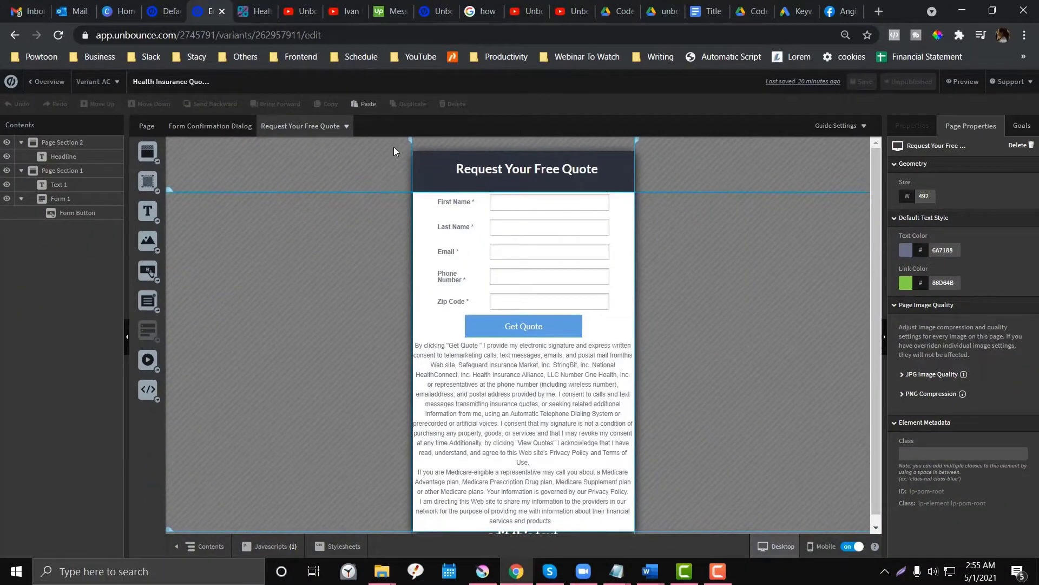
left_click(347, 133)
left_click(341, 161)
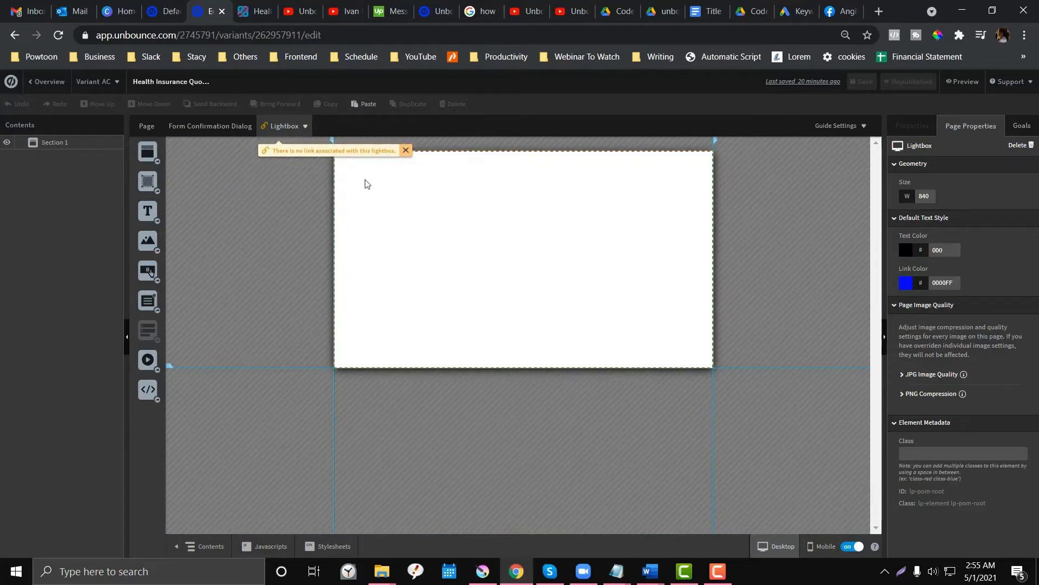
left_click(295, 127)
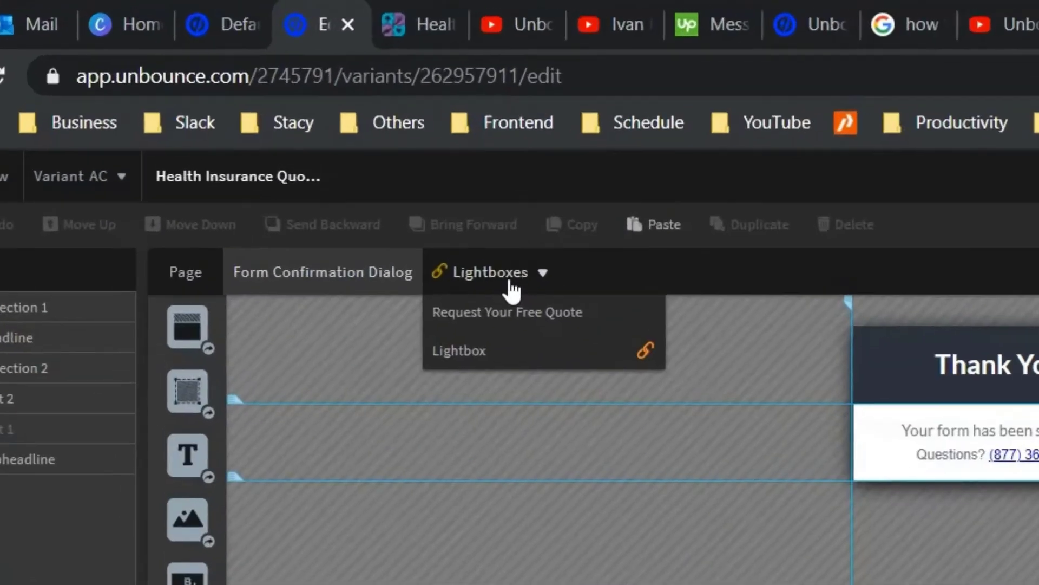
left_click(497, 373)
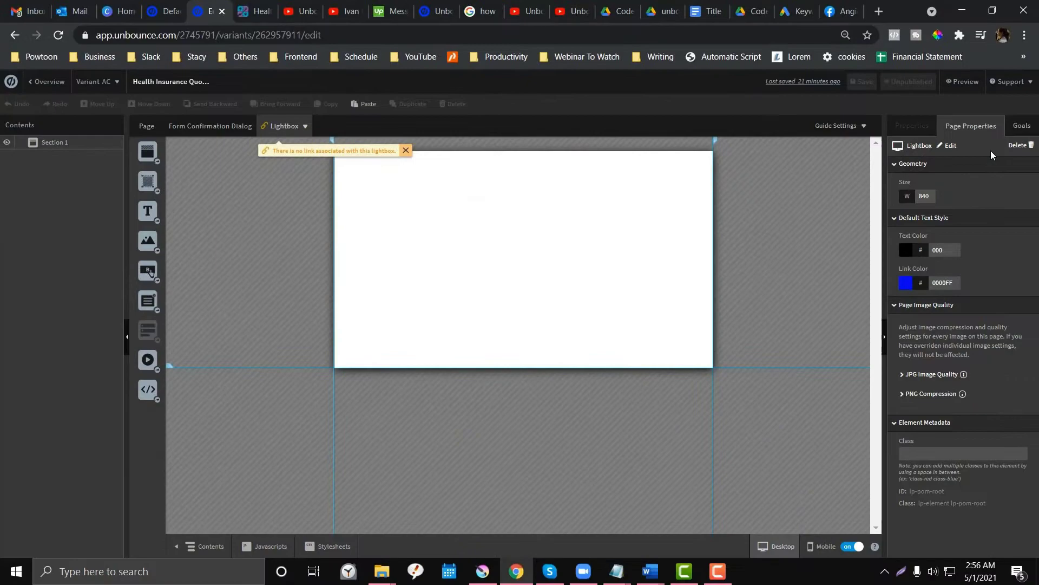
left_click(1020, 145)
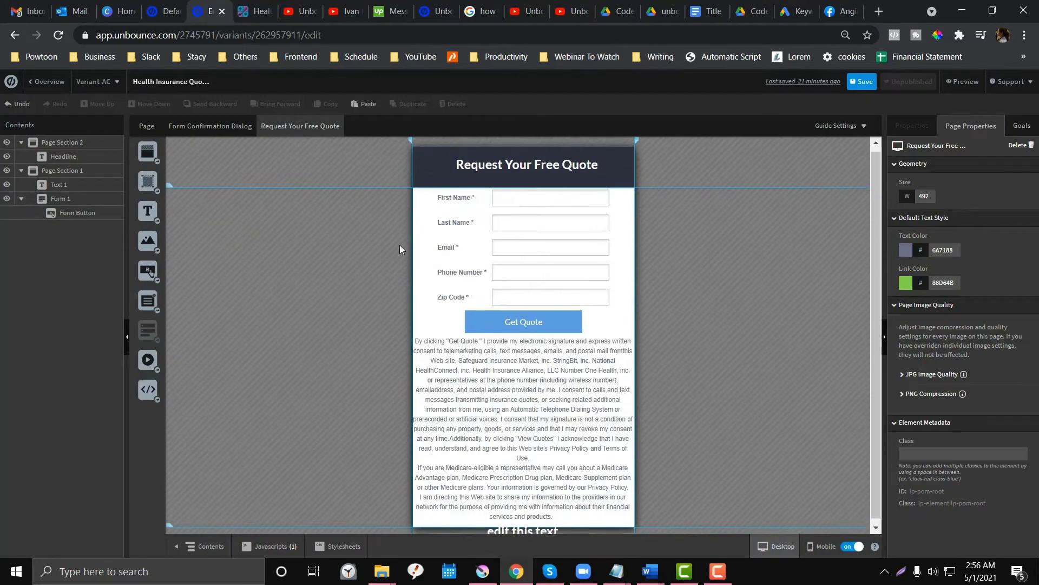
Check the quote form's fields and its Thank You dialog, then go back to the main page
left_click(483, 220)
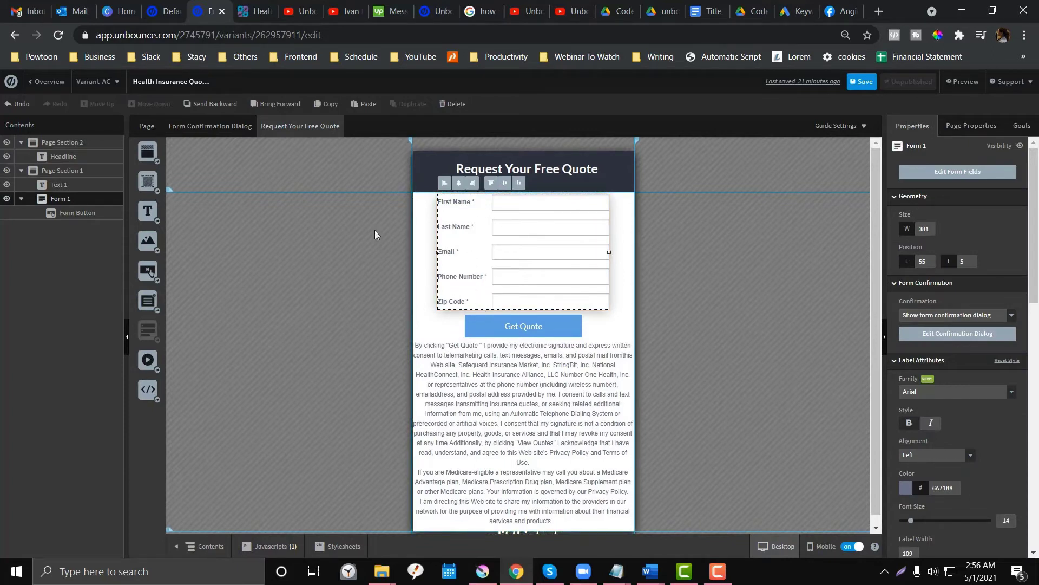
left_click(209, 129)
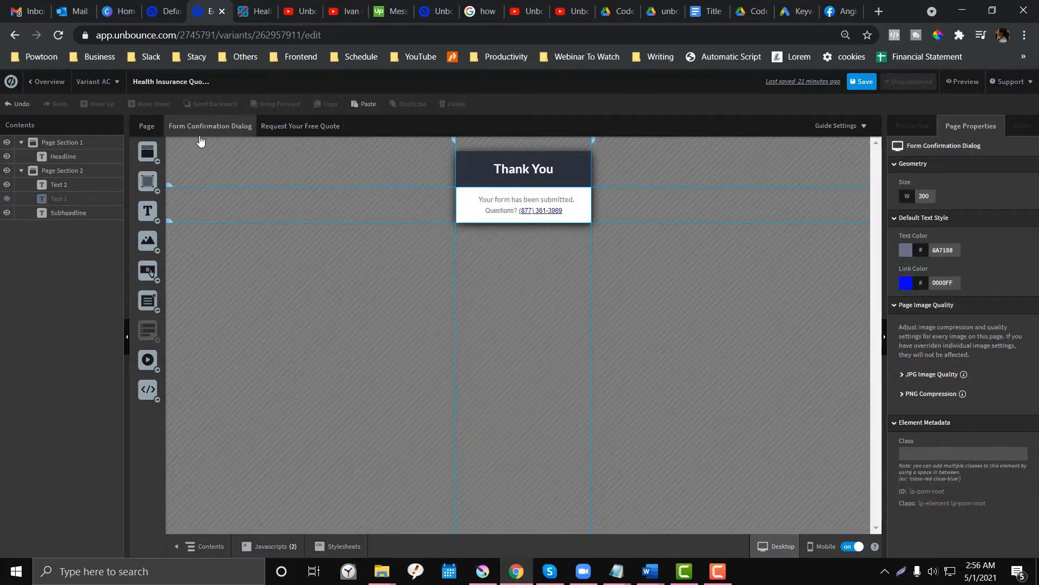
left_click(151, 128)
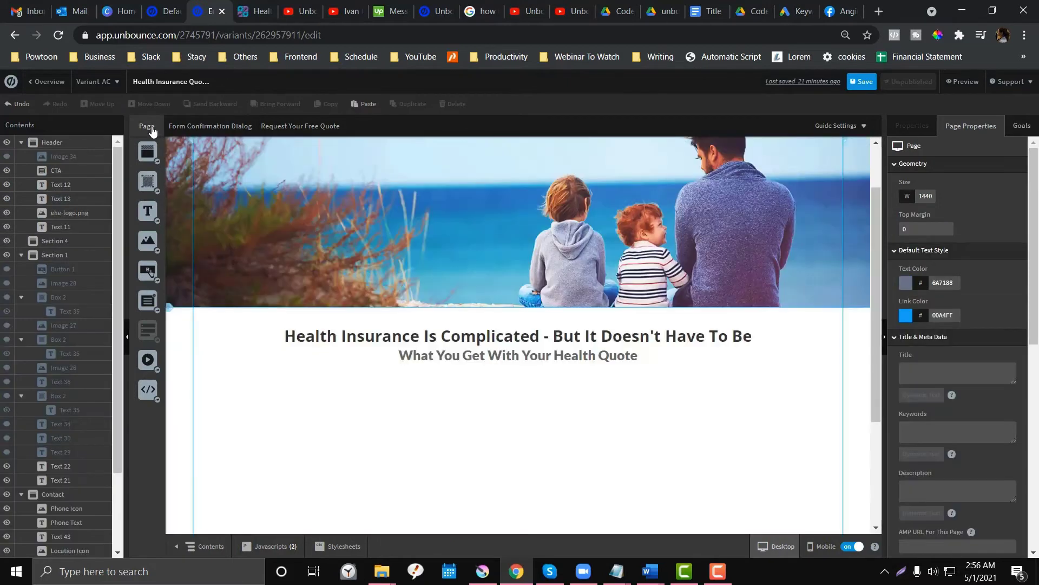
Delete the Request Your Free Quote popup and confirm with OK
scroll(373, 282, "up", 2)
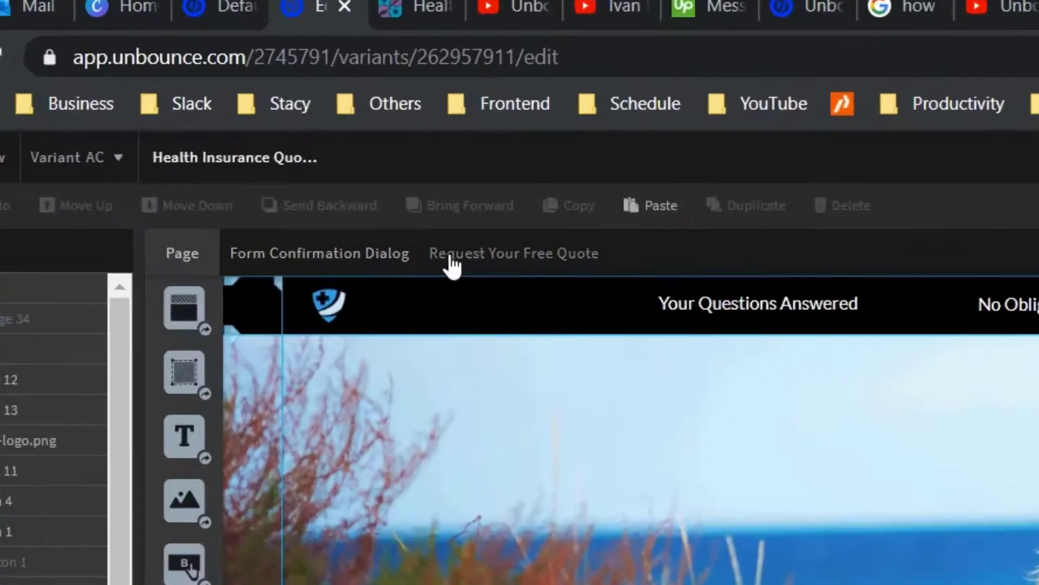
left_click(452, 265)
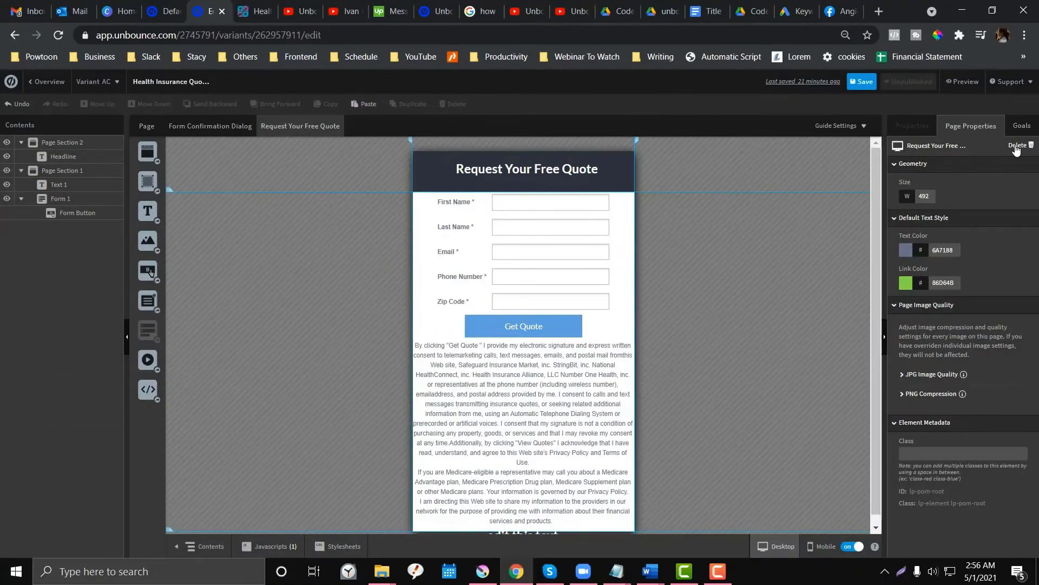
left_click(1018, 145)
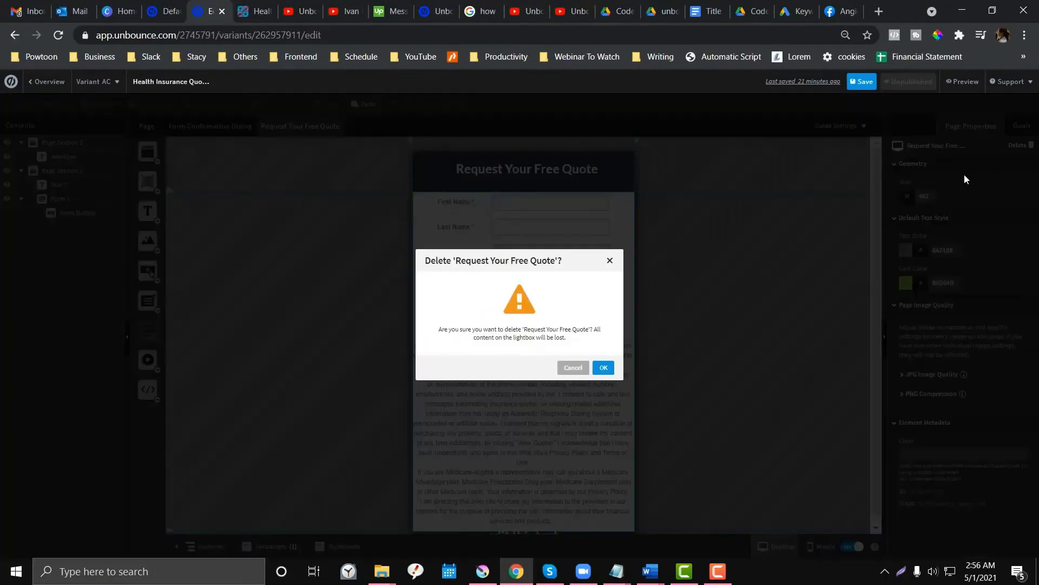
left_click(603, 369)
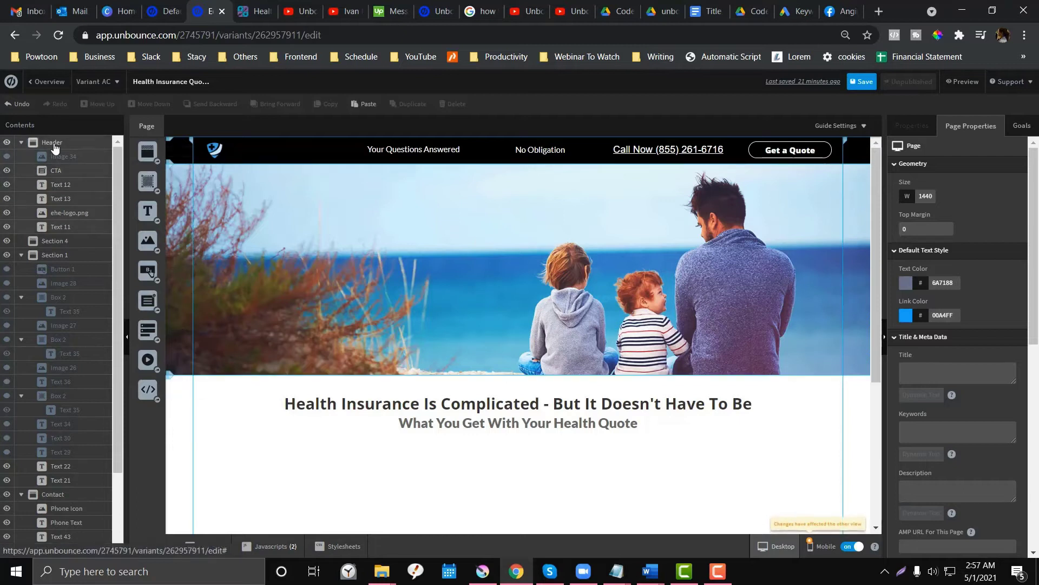
left_click(51, 142)
left_click(21, 142)
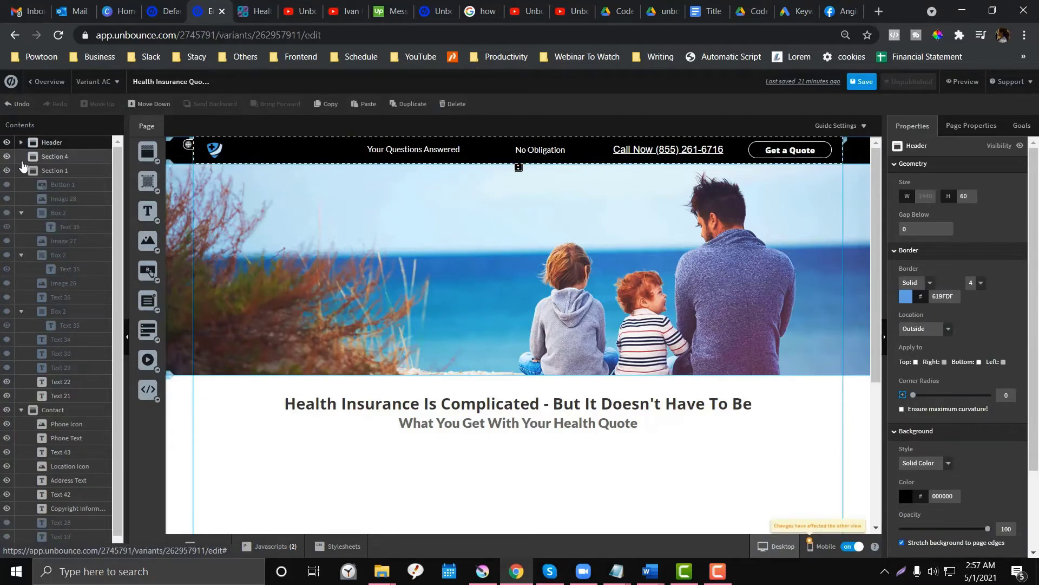
left_click(21, 171)
left_click(23, 188)
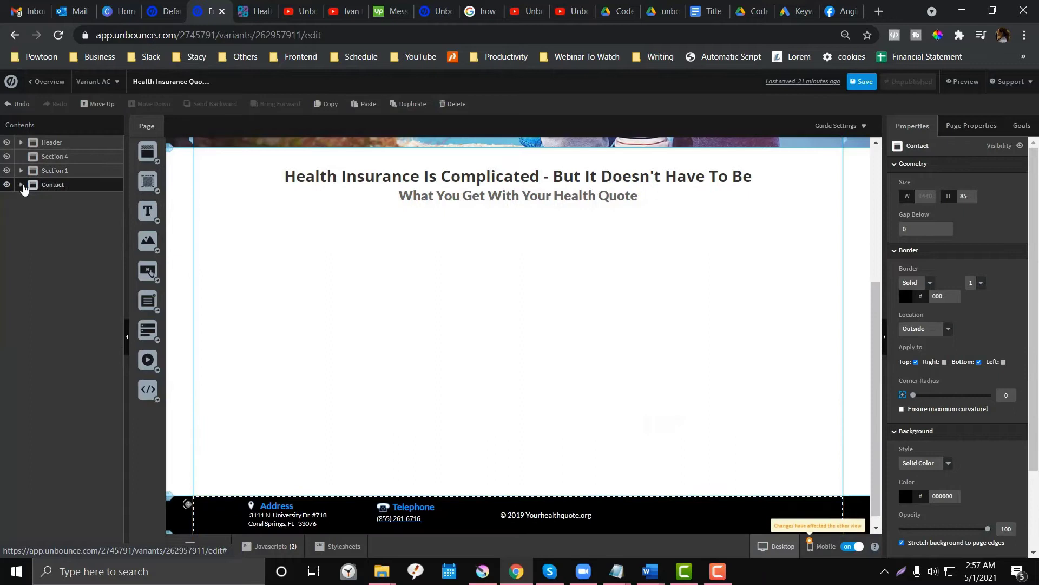
left_click(53, 143)
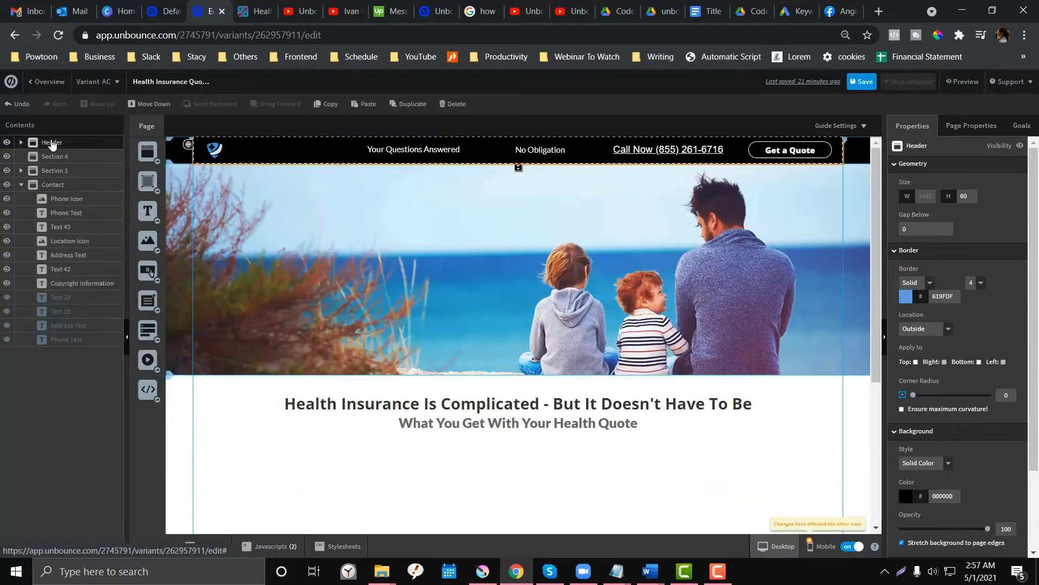
scroll(174, 310, "down", 3)
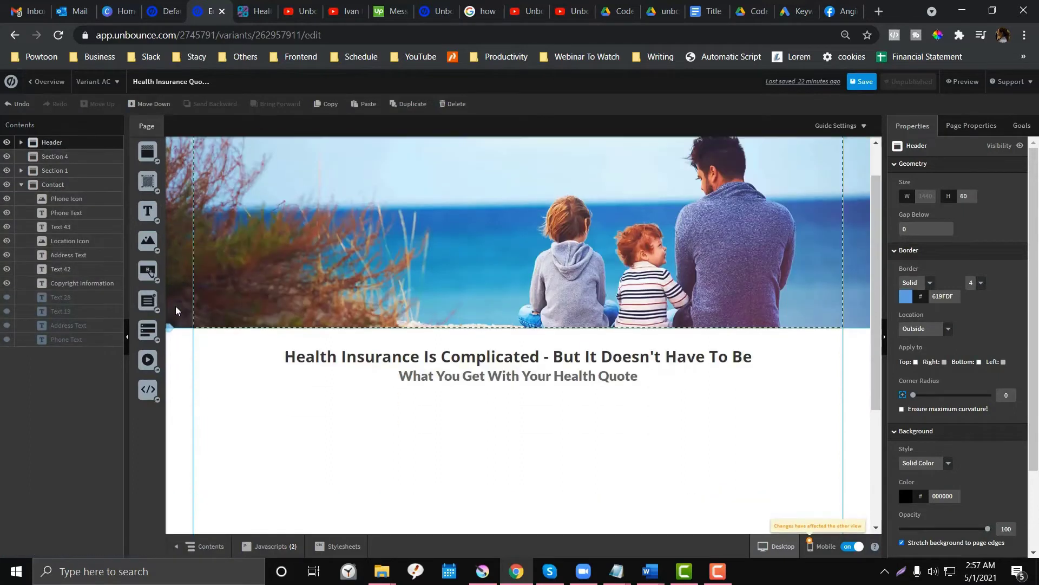
left_click_drag(147, 329, 447, 346)
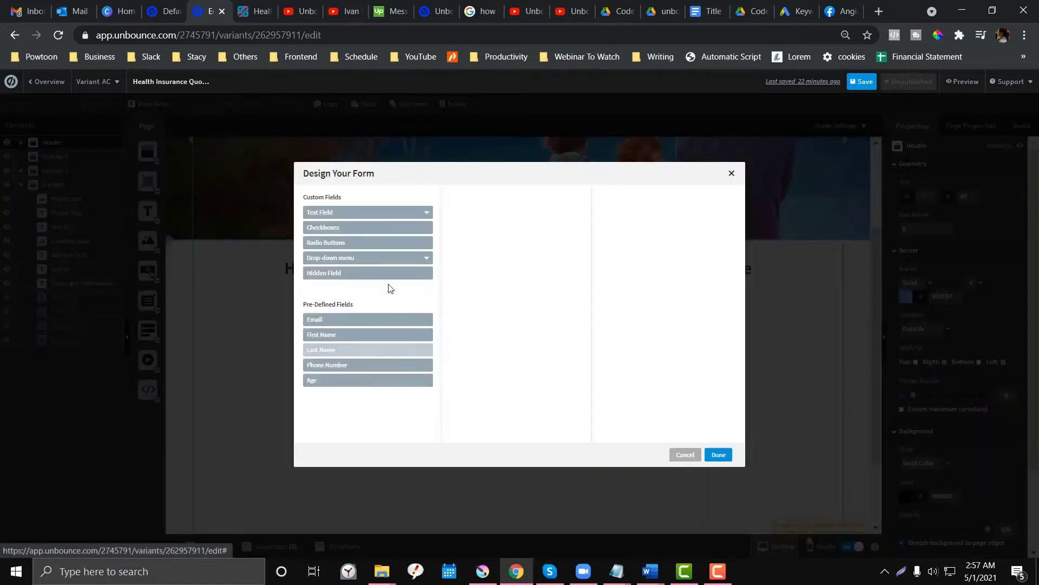
left_click(733, 178)
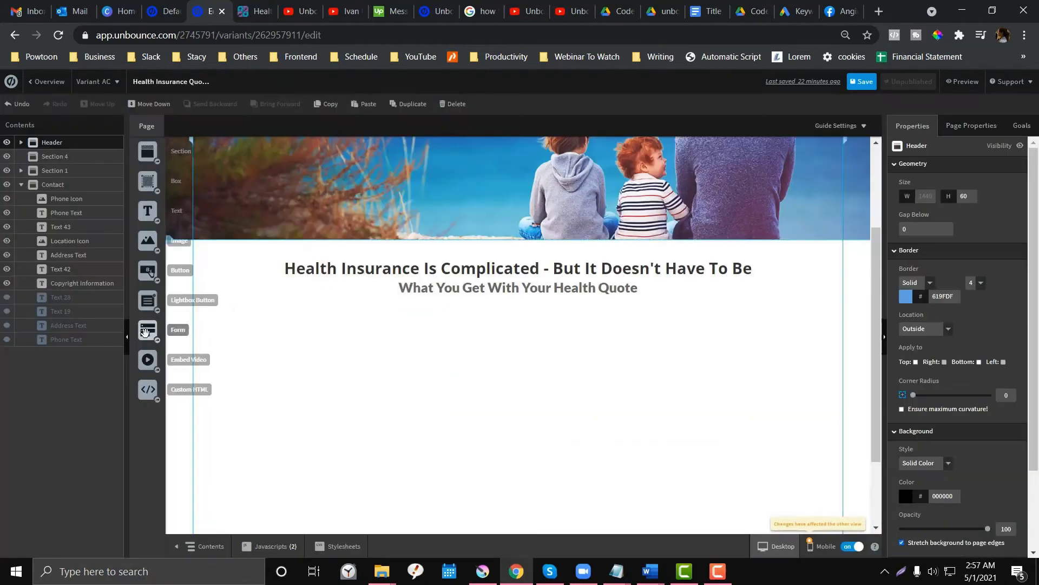
left_click_drag(147, 329, 470, 309)
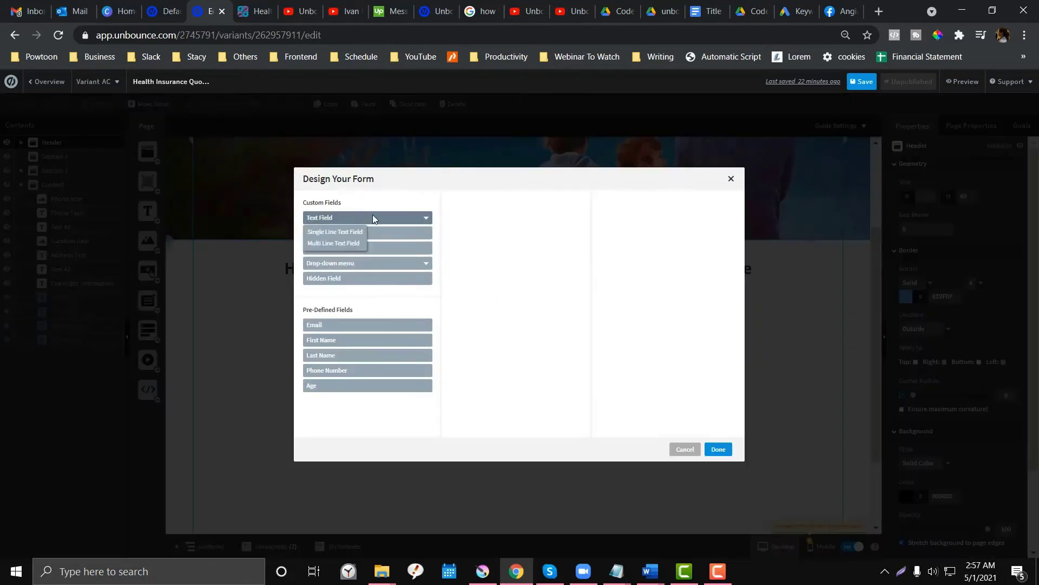
left_click(359, 233)
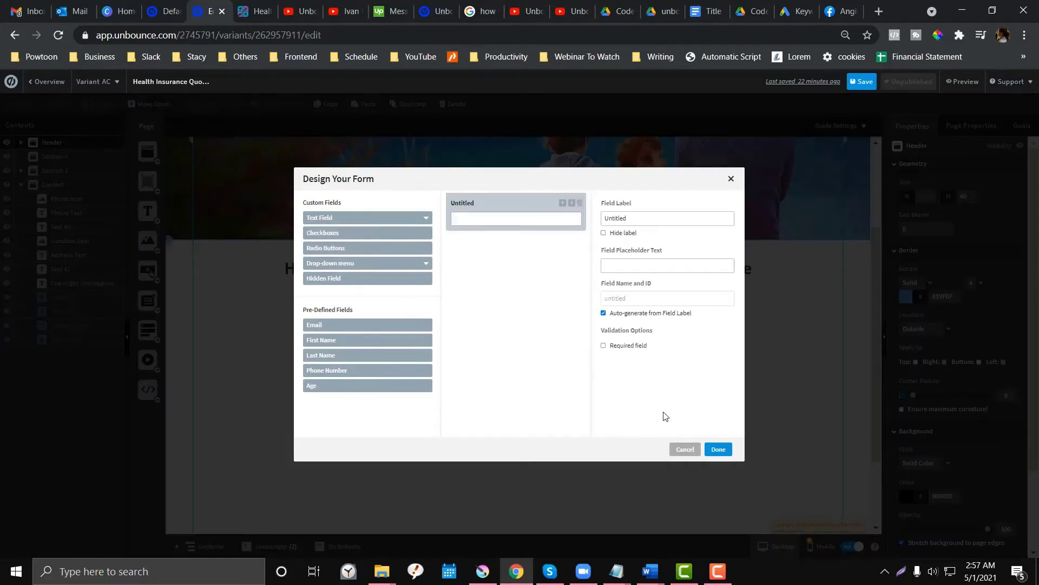
left_click(718, 448)
left_click_drag(542, 327, 531, 365)
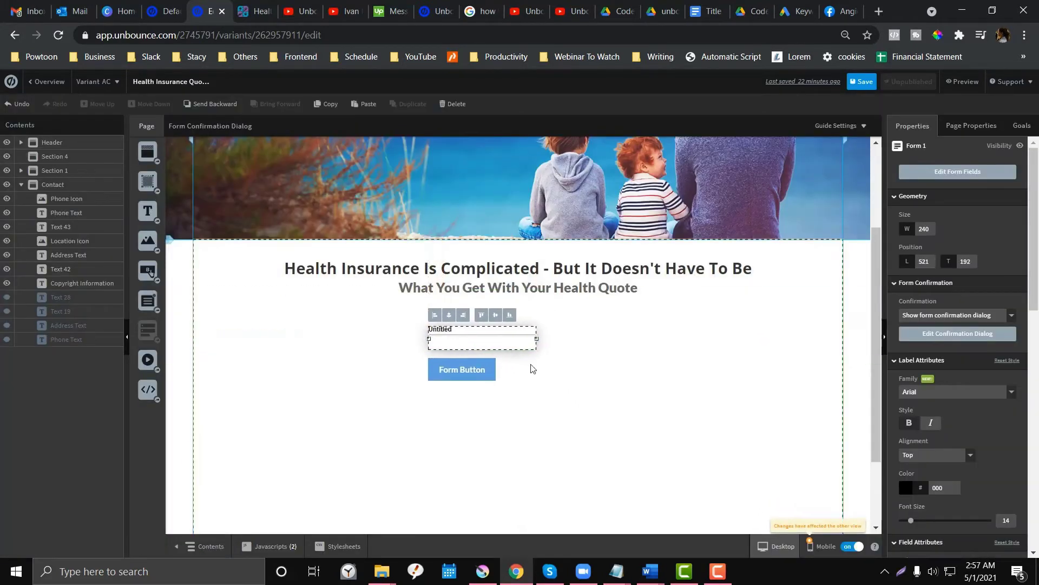
left_click(409, 328)
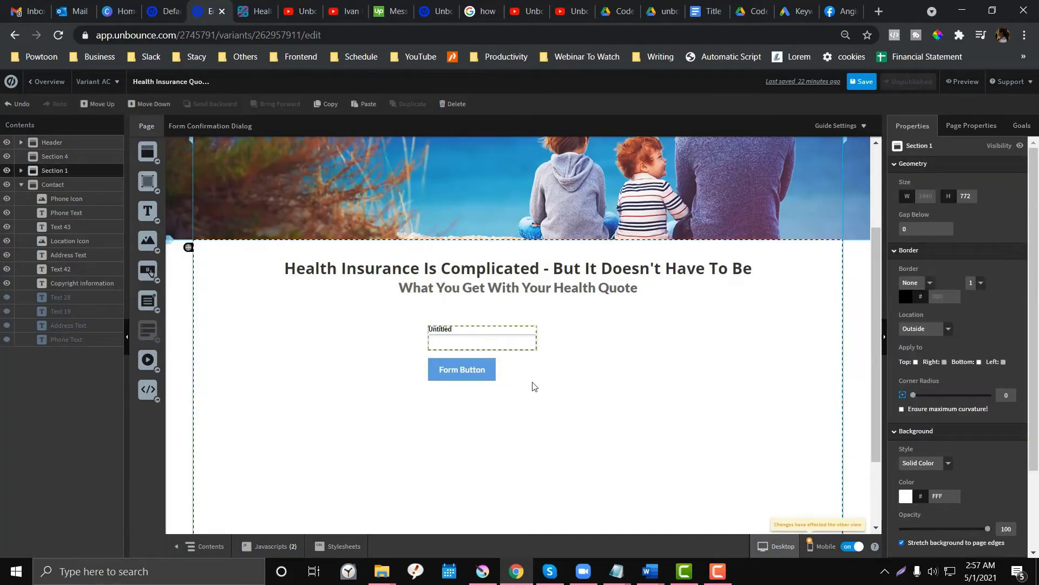
left_click(487, 375)
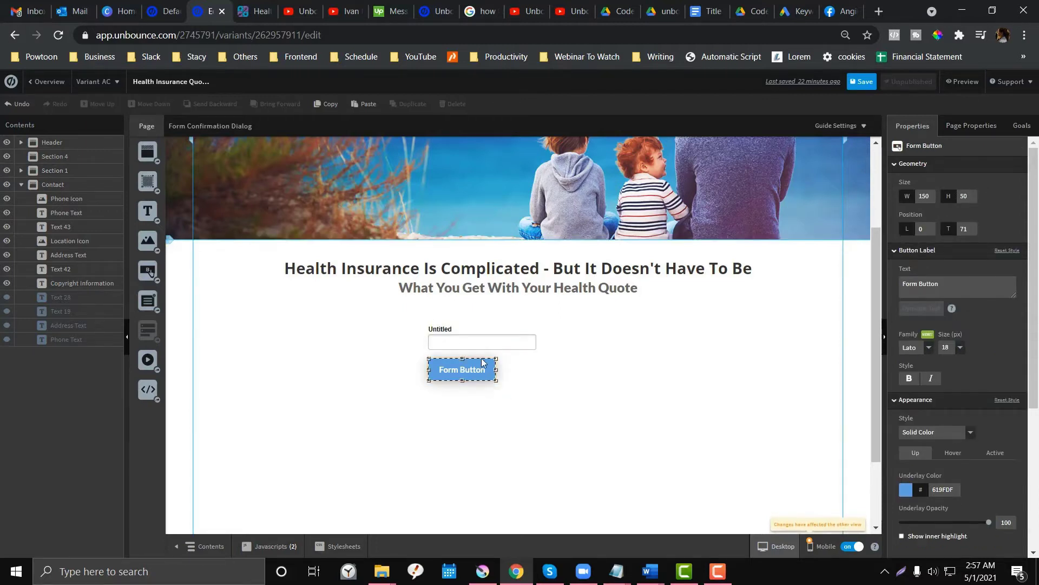
key("Delete")
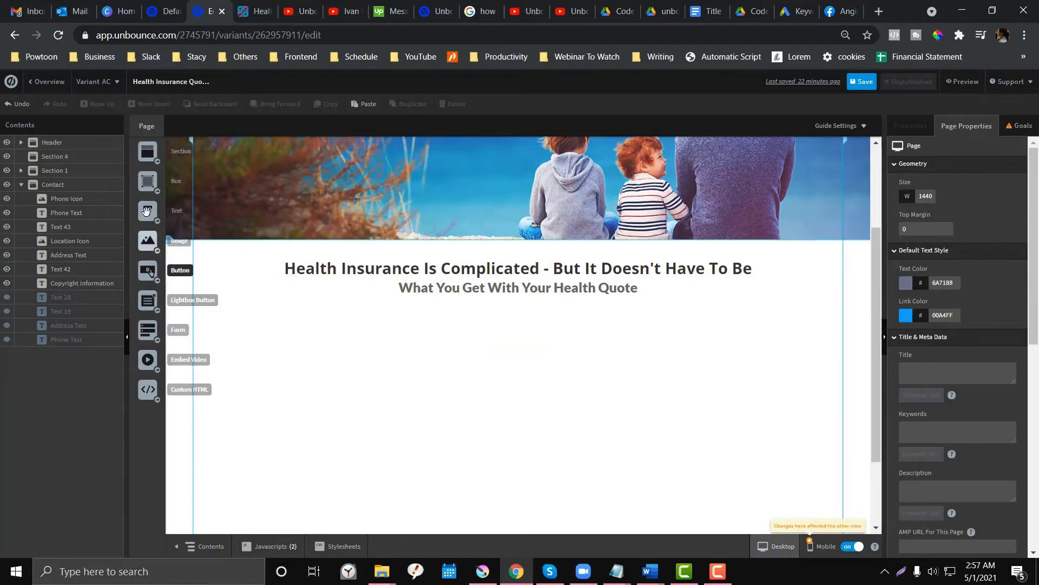
Place a 397×69 button under the headings, labelled 'Yes, sign me up'
left_click_drag(152, 274, 458, 352)
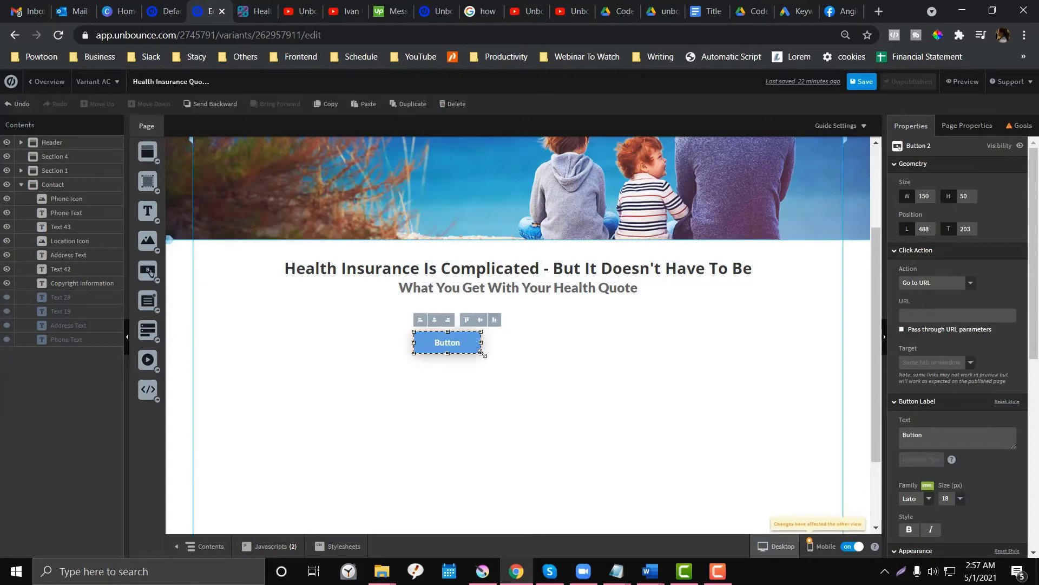
left_click_drag(545, 372, 593, 363)
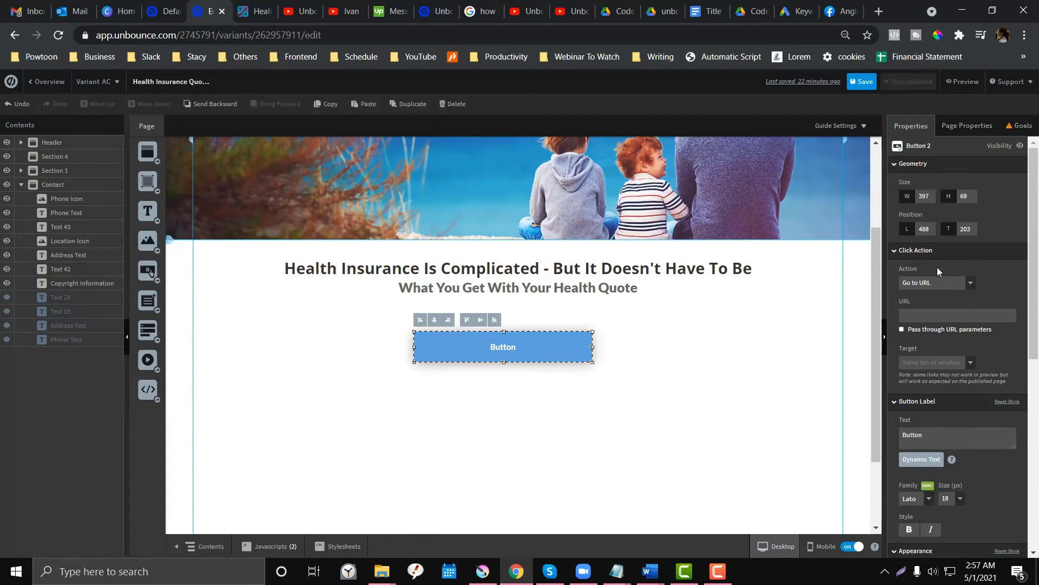
type("Yes, please sign")
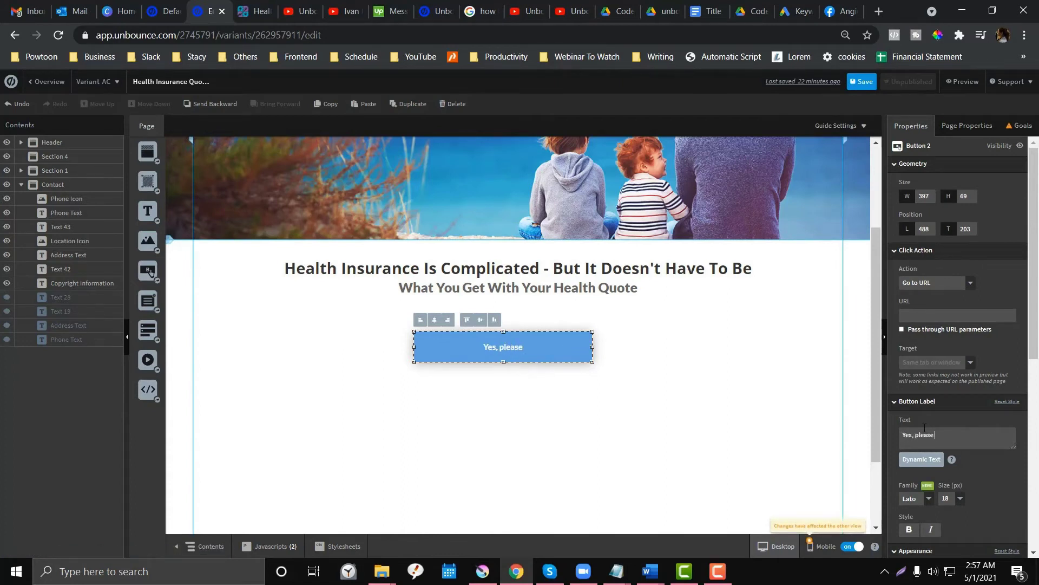
key("BackSpace")
key("BackSpace")
key("BackSpace")
key("BackSpace")
key("BackSpace")
key("BackSpace")
key("BackSpace")
key("BackSpace")
key("BackSpace")
key("BackSpace")
key("BackSpace")
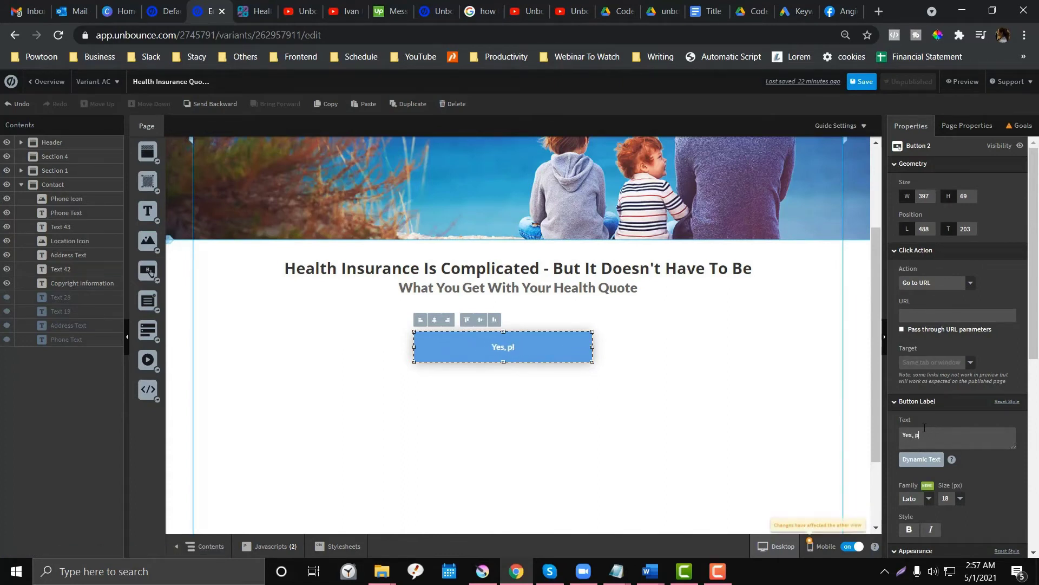
type("sign me up")
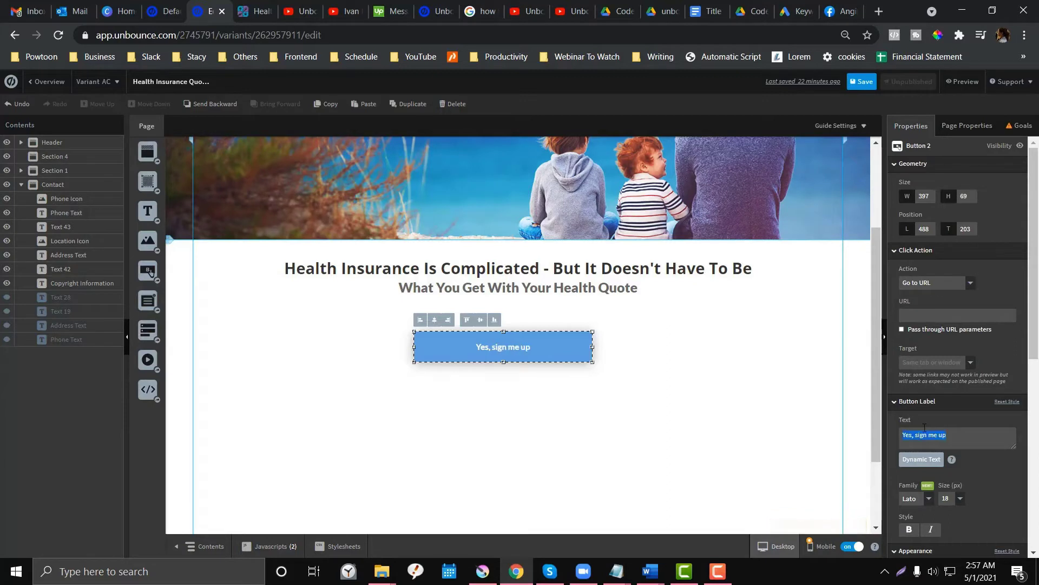
Change the button's Click Action from Go to URL to Show a Lightbox
left_click(654, 429)
left_click(581, 351)
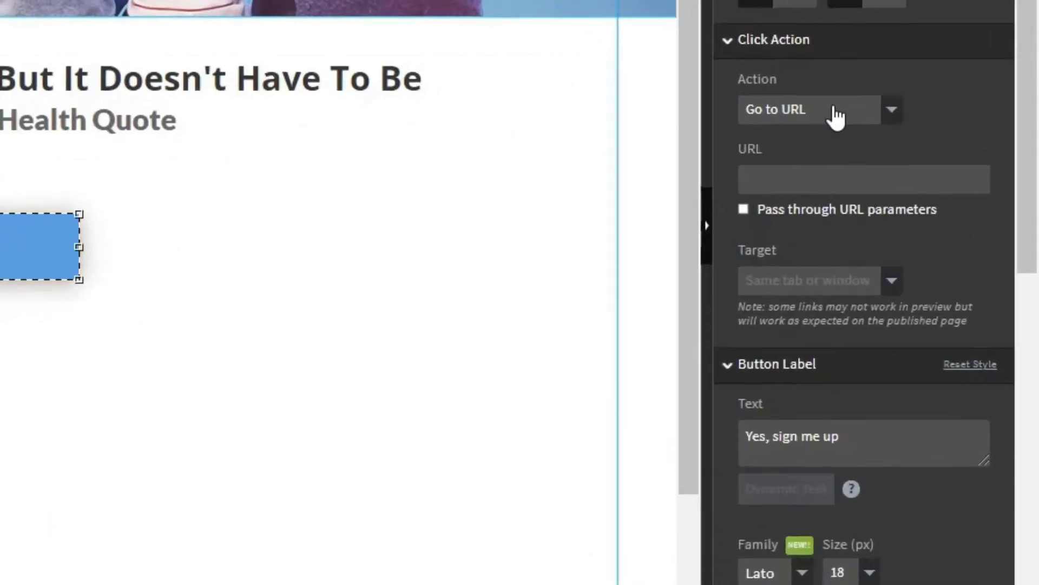
left_click(947, 284)
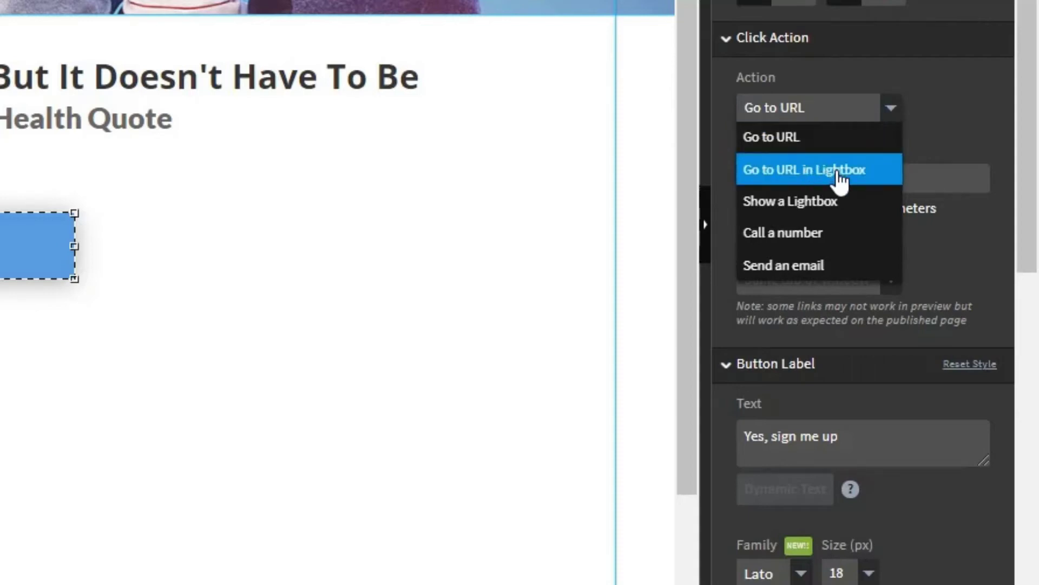
left_click(836, 217)
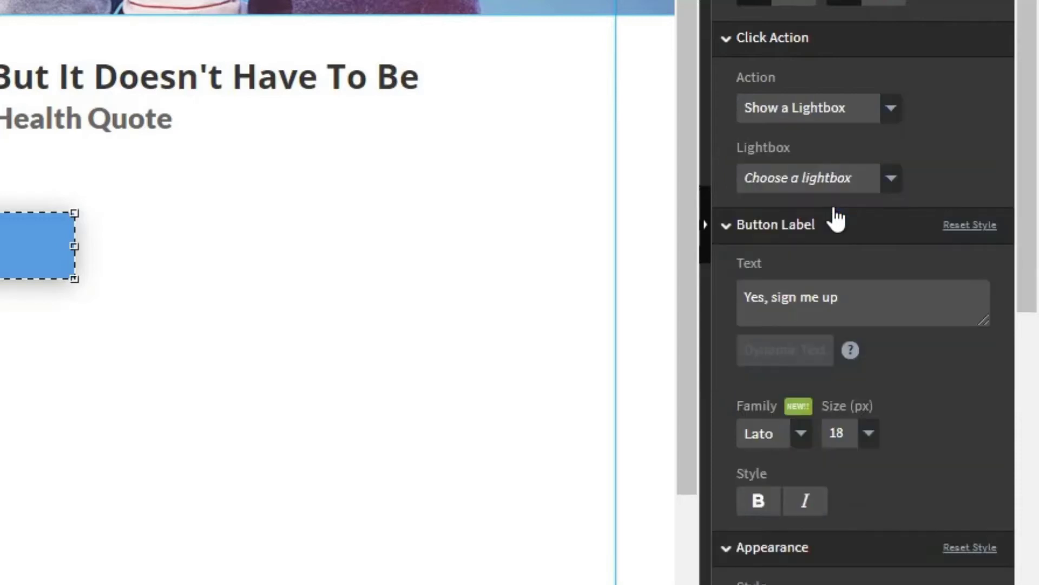
scroll(843, 141, "up", 3)
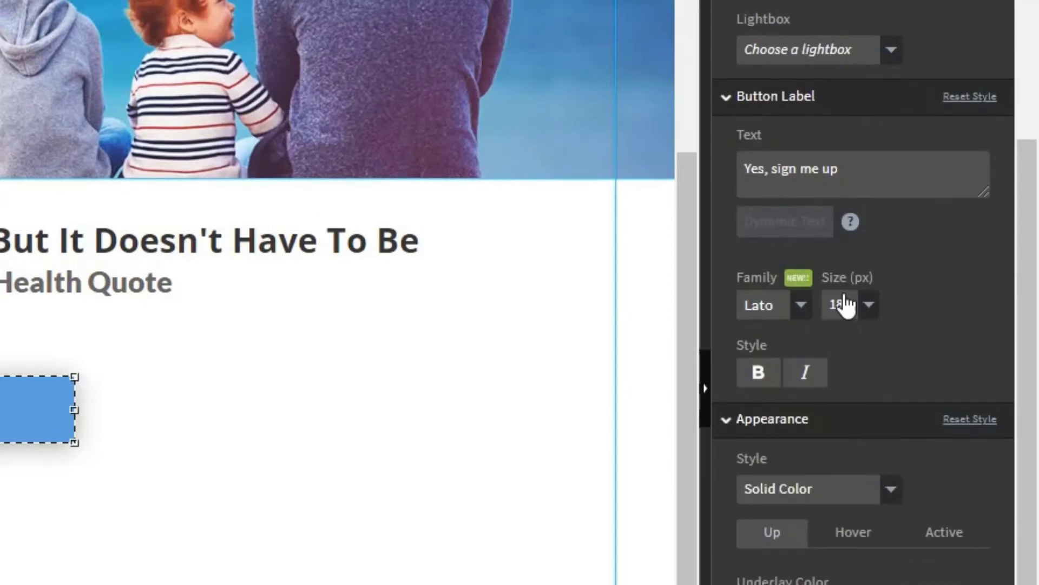
left_click(850, 197)
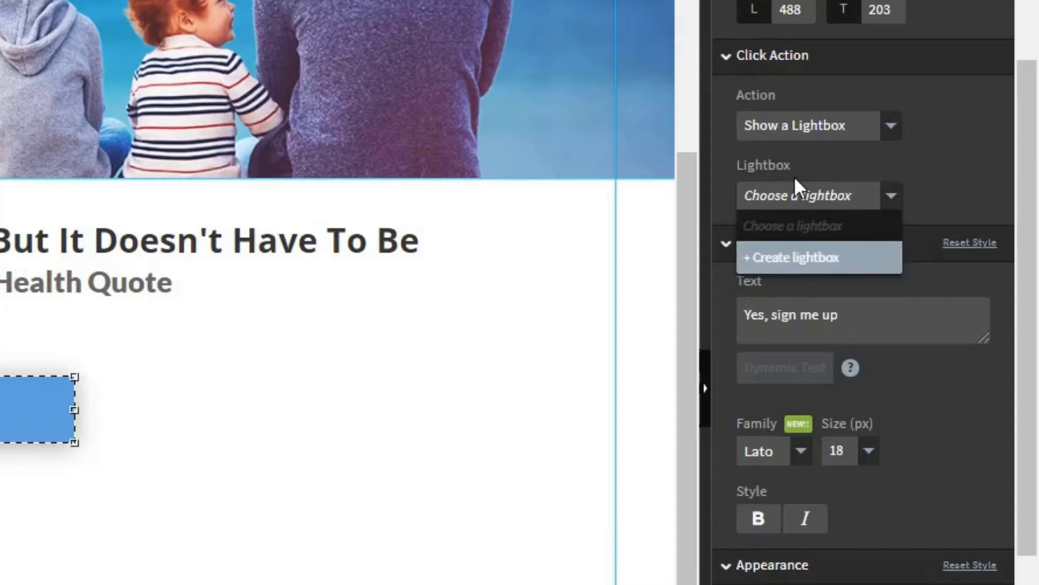
Create a new lightbox named Lightbox for the button, view it, and return to the main page
left_click(823, 258)
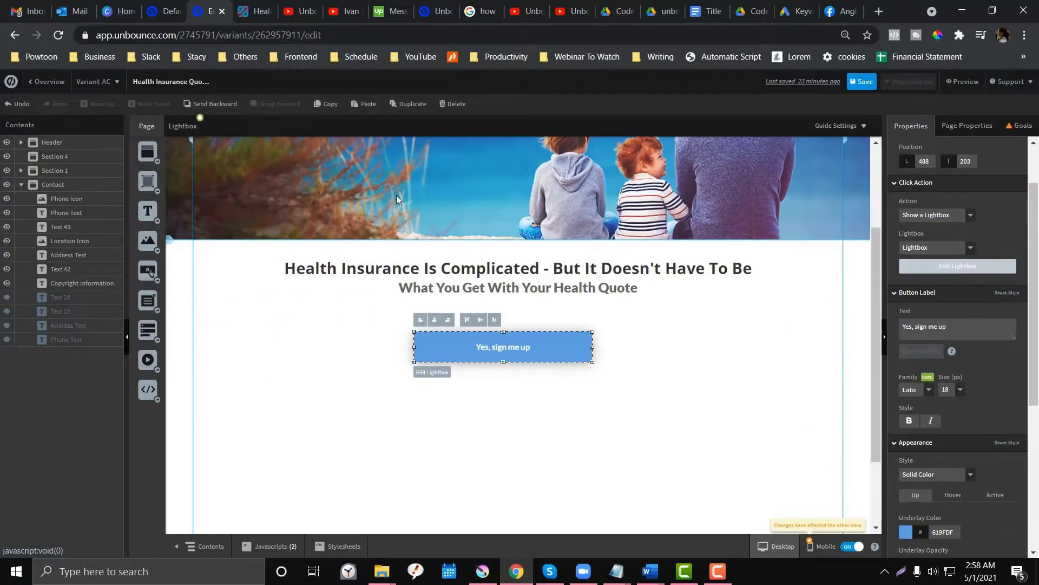
left_click(198, 124)
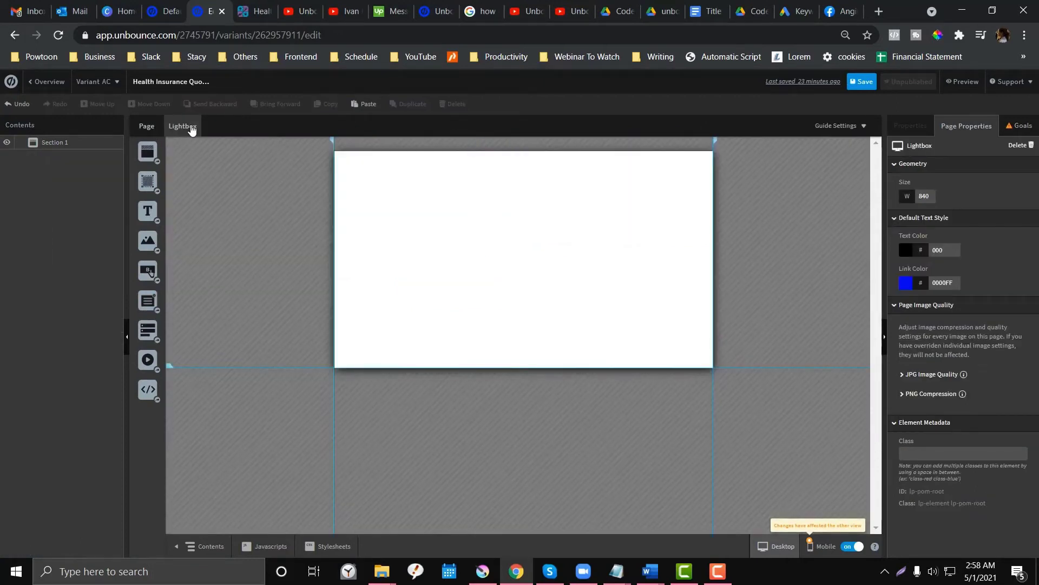
left_click(163, 130)
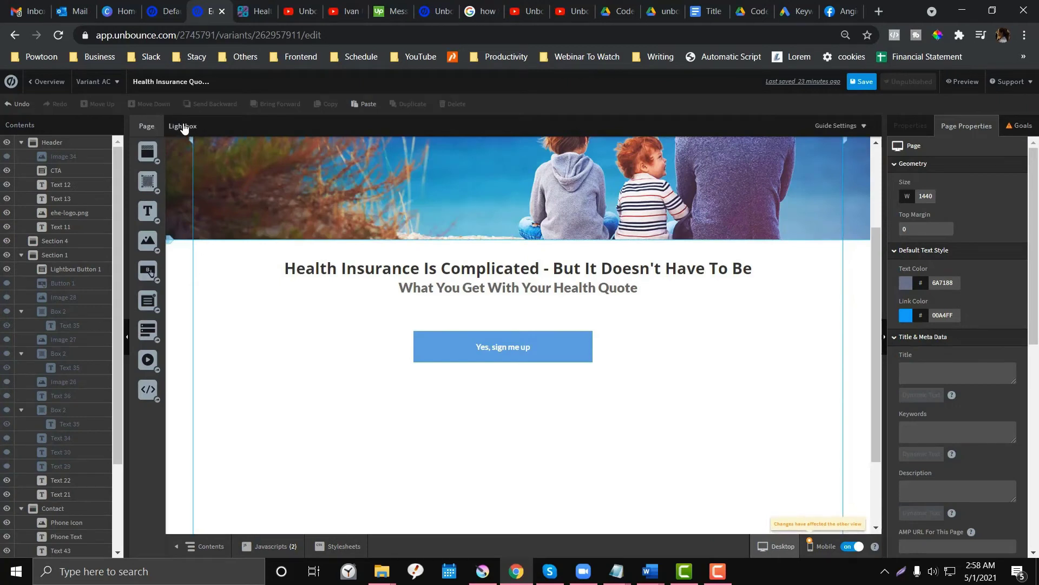
Find and reselect the Yes, sign me up button (Lightbox Button 1) via the page contents list
left_click(194, 415)
left_click(189, 543)
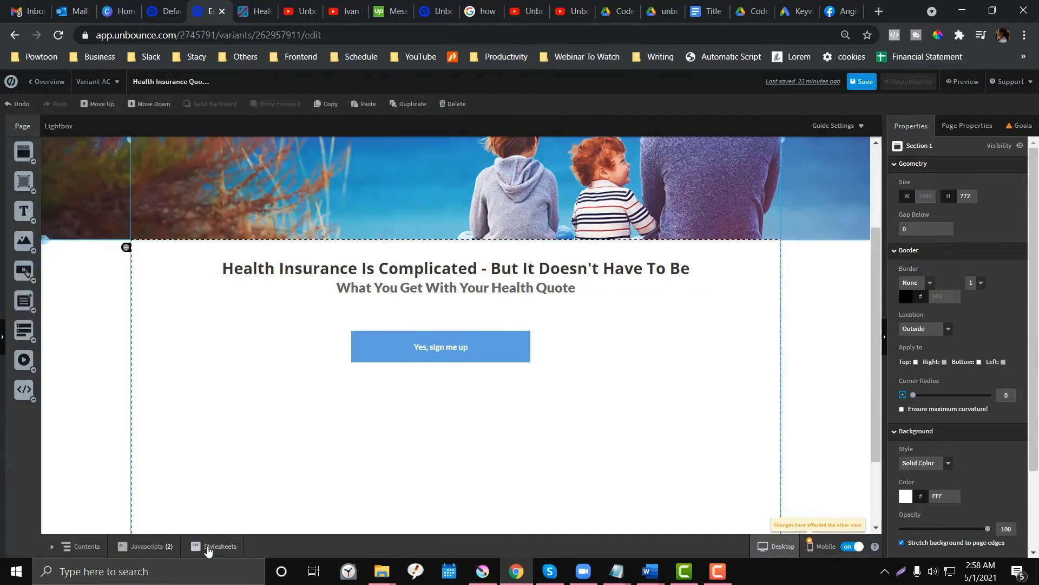
left_click(82, 545)
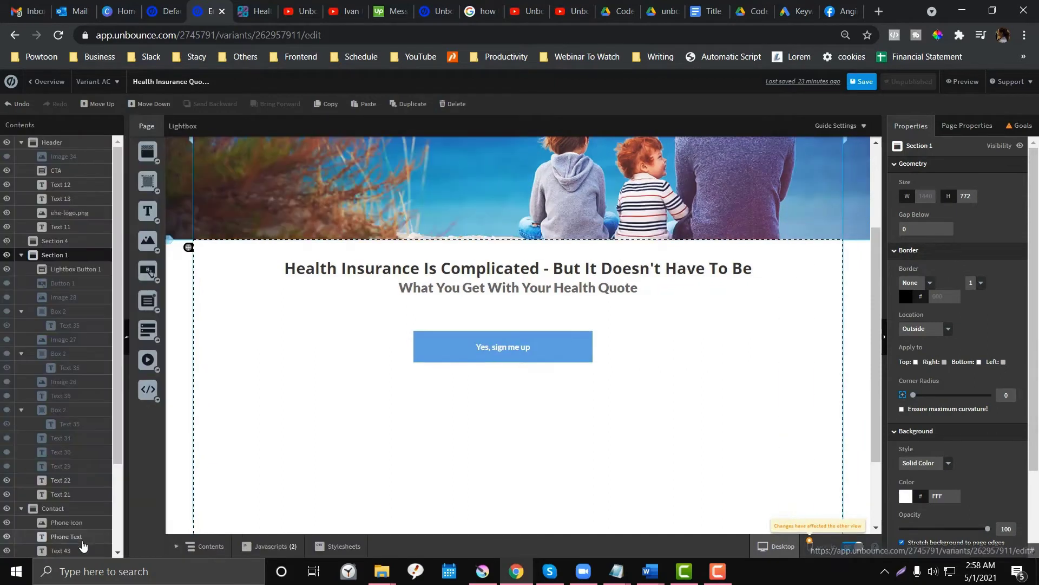
left_click(59, 271)
left_click(58, 257)
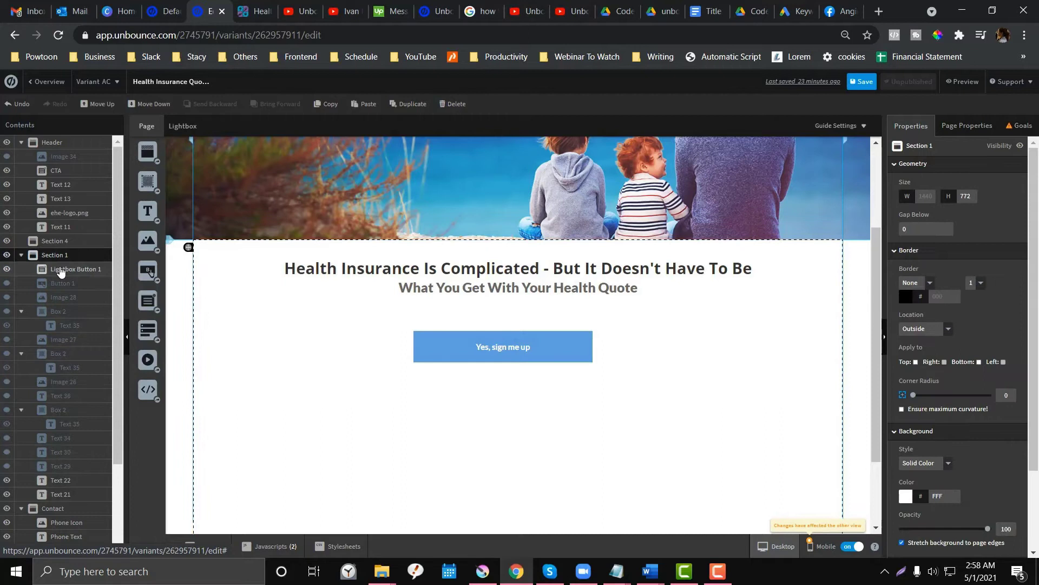
left_click(61, 269)
scroll(62, 319, "down", 2)
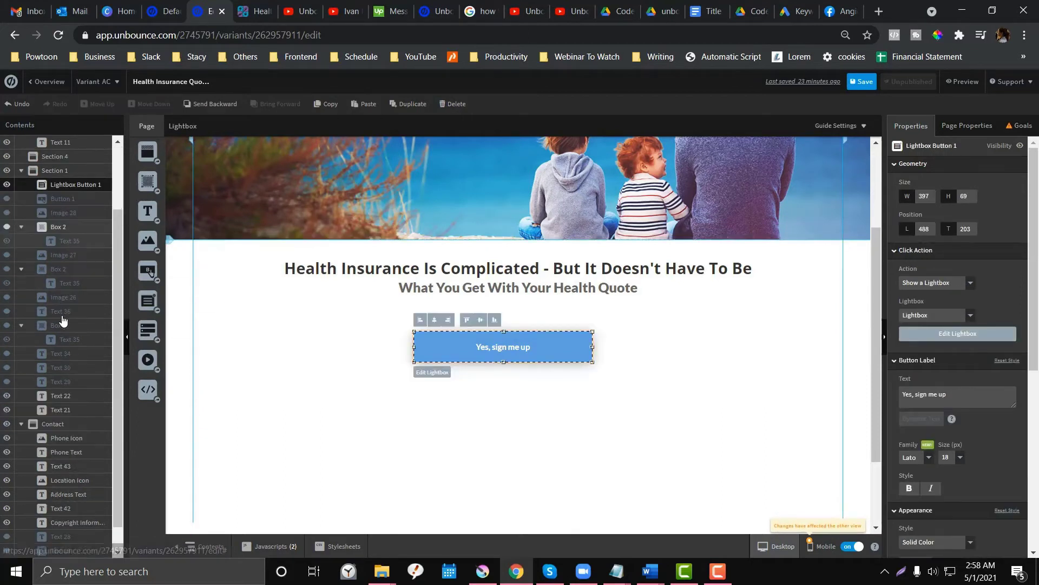
left_click(21, 397)
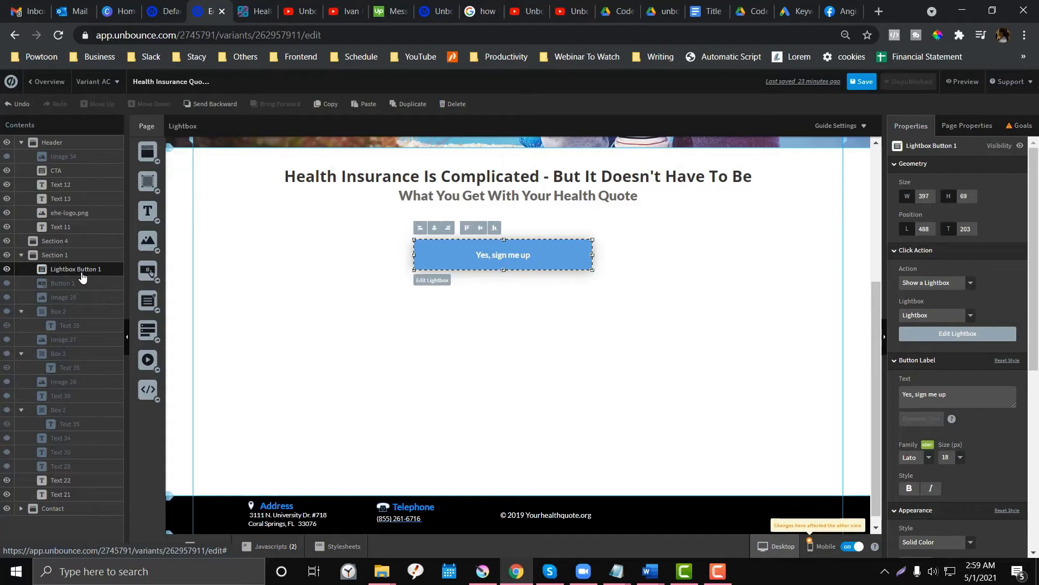
left_click(63, 290)
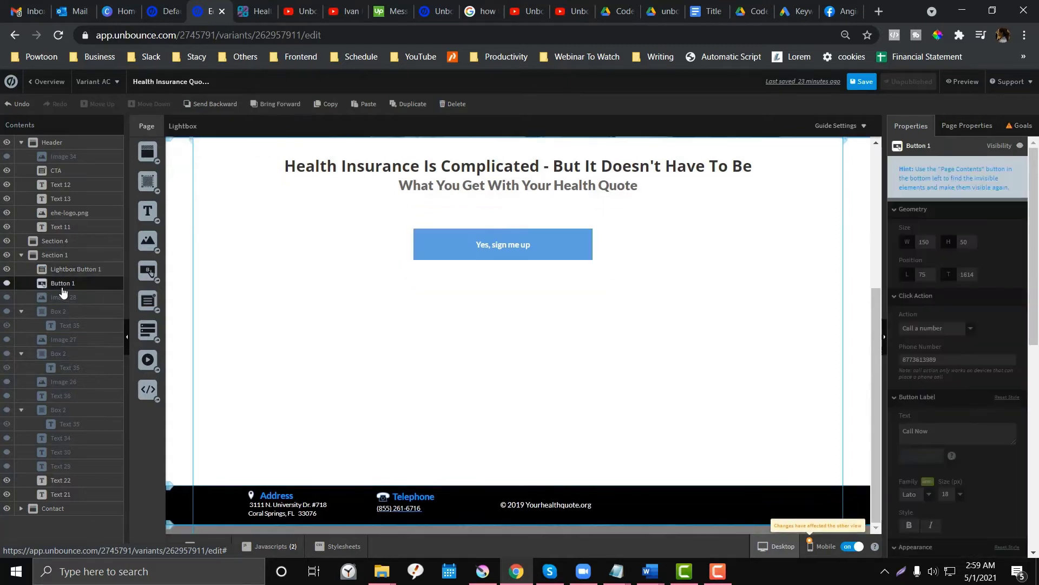
left_click(440, 250)
left_click(54, 282)
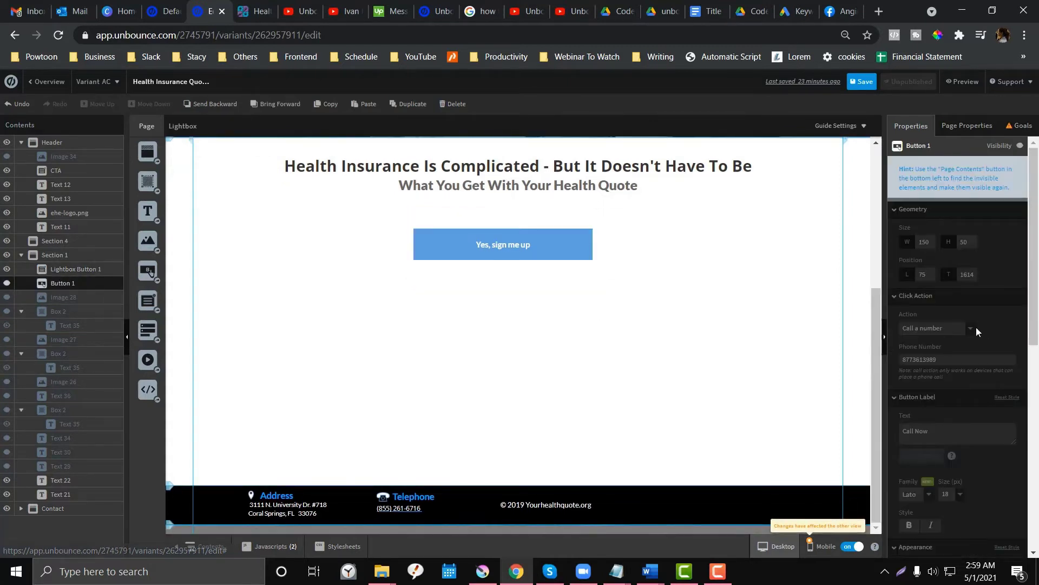
left_click(97, 269)
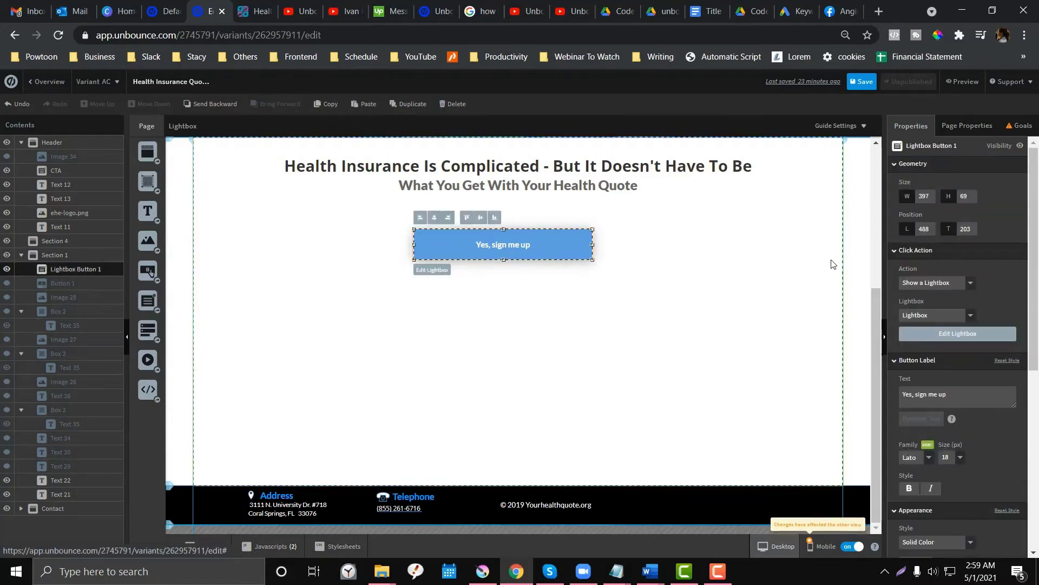
Add a Text 1 box to the Lightbox and widen it to about 494 px
left_click(182, 128)
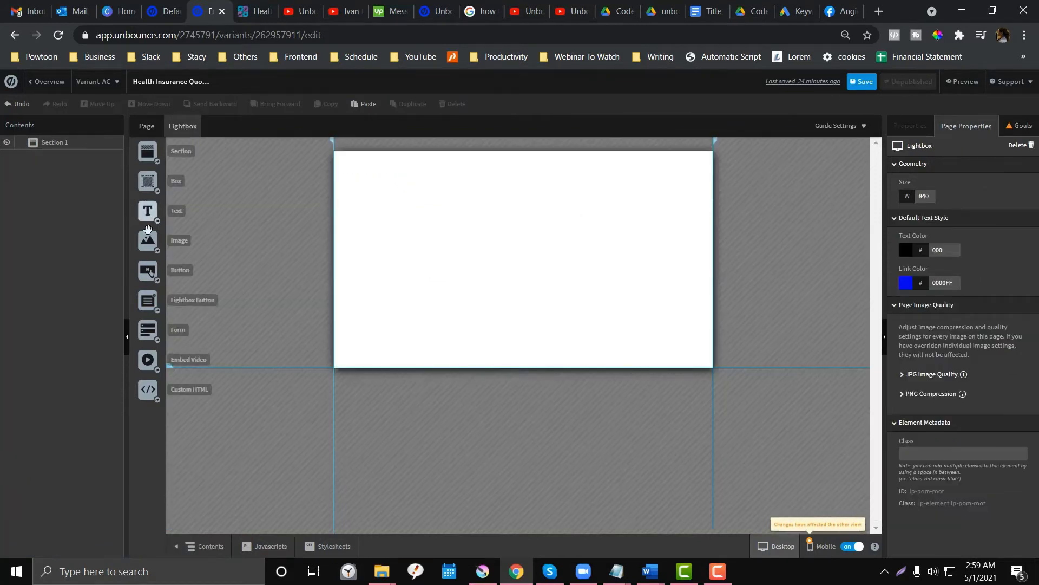
left_click_drag(146, 218, 445, 193)
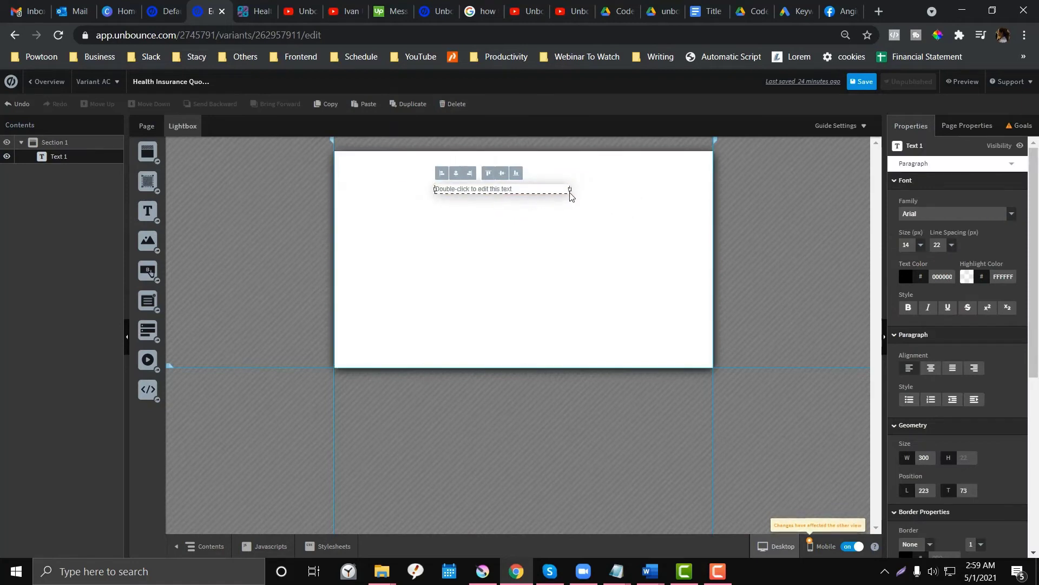
left_click_drag(569, 188, 658, 192)
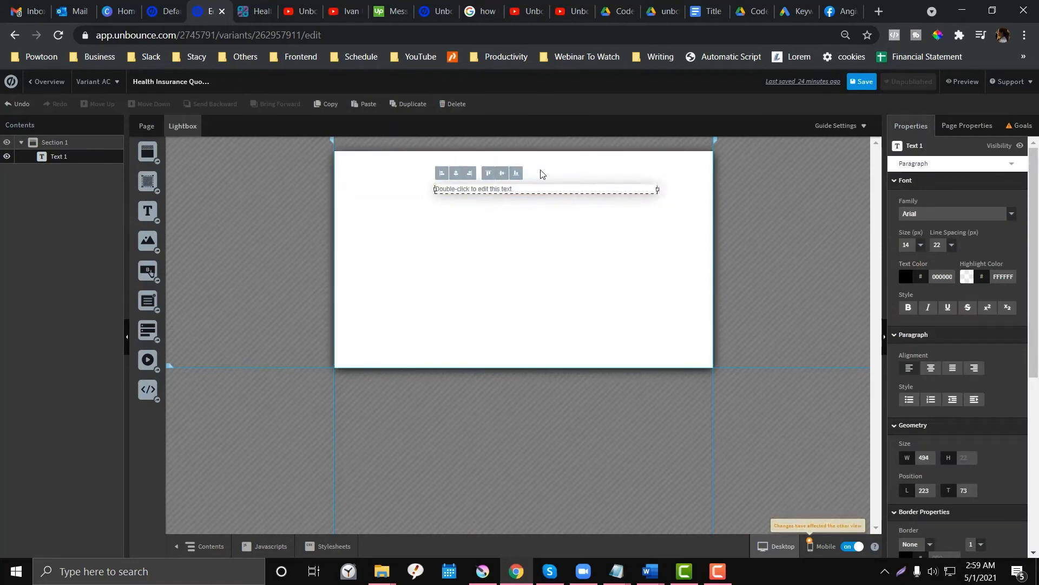
Load lorem2.com in a new tab, grab its opening lorem ipsum lines, and return to Unbounce
left_click(879, 12)
type("lore")
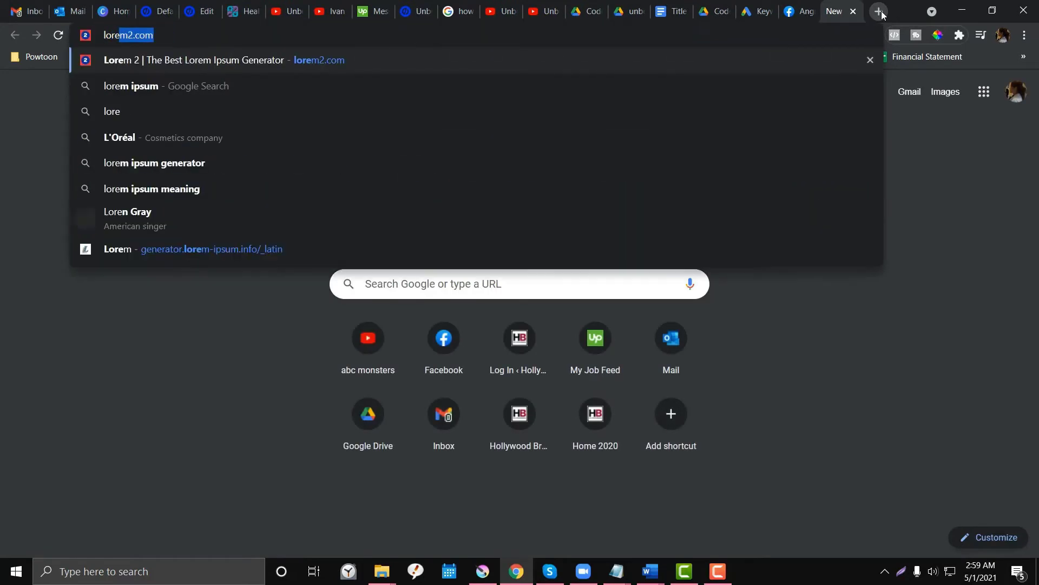
key("Return")
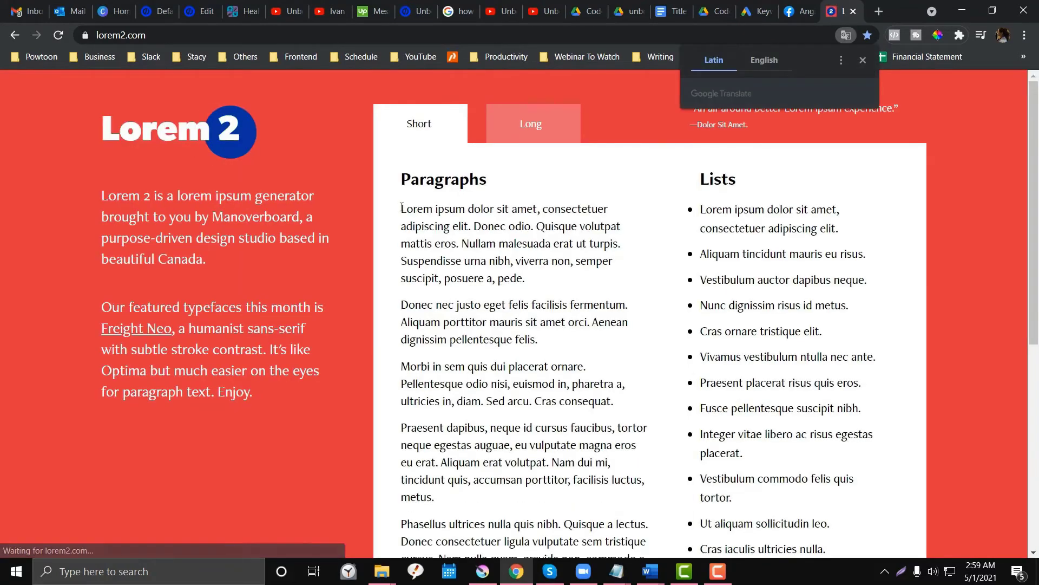
mouse_move(401, 208)
left_mouse_down()
mouse_move(468, 243)
mouse_move(459, 243)
left_mouse_up()
key("ctrl+c")
left_click(246, 10)
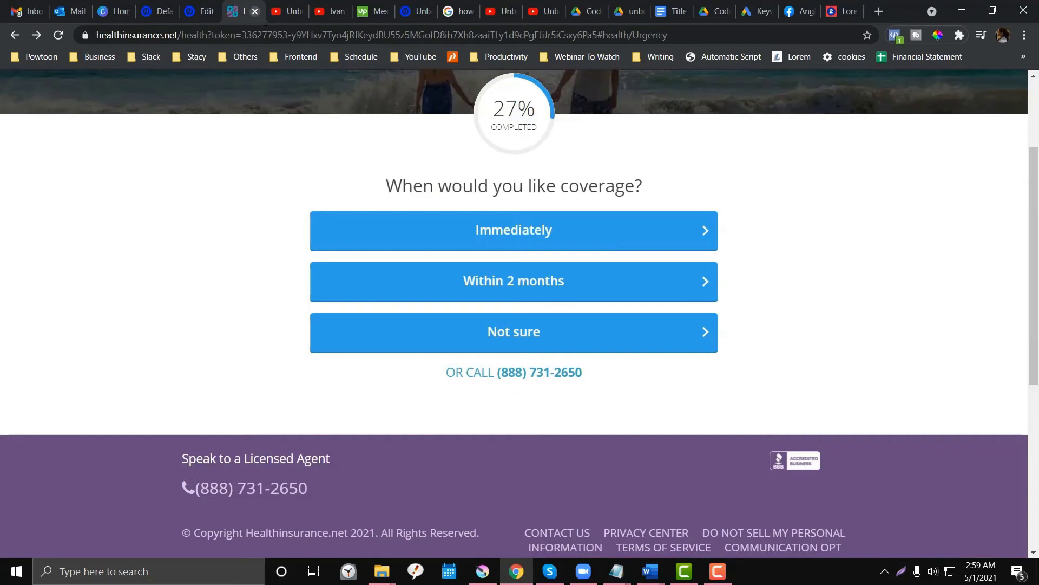
left_click(217, 6)
Paste the lorem ipsum text into the box, set size 48 and line spacing 58, and widen it
double_click(469, 190)
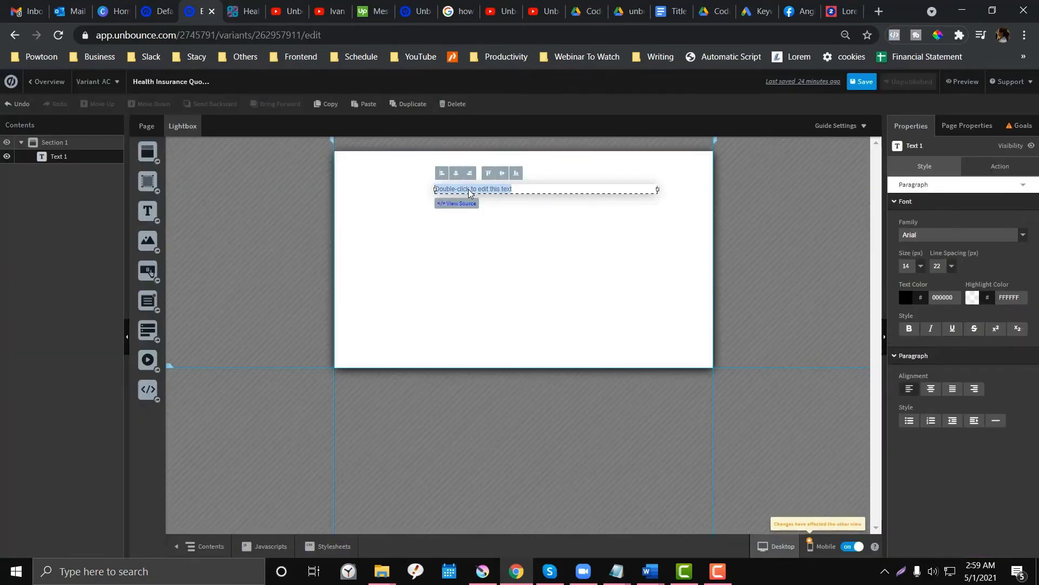
key("ctrl+v")
key("ctrl+a")
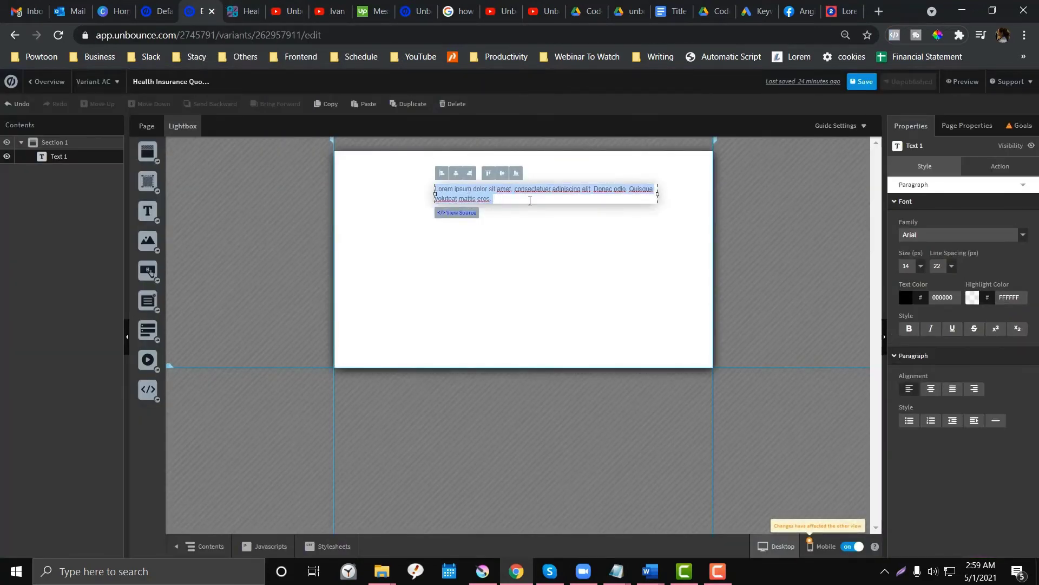
left_click(920, 266)
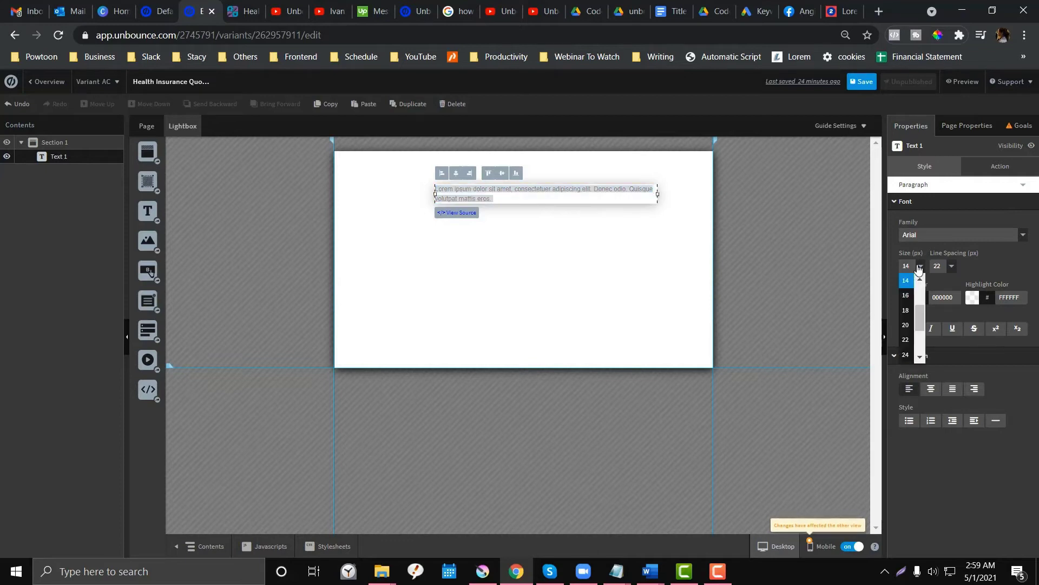
scroll(907, 325, "down", 3)
left_click(908, 346)
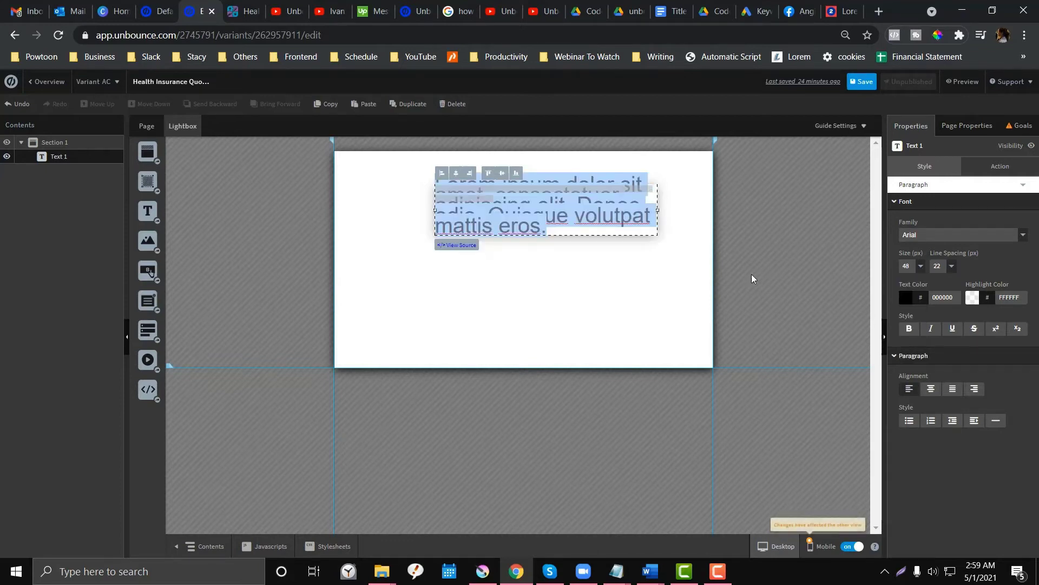
left_click(948, 268)
scroll(936, 314, "down", 3)
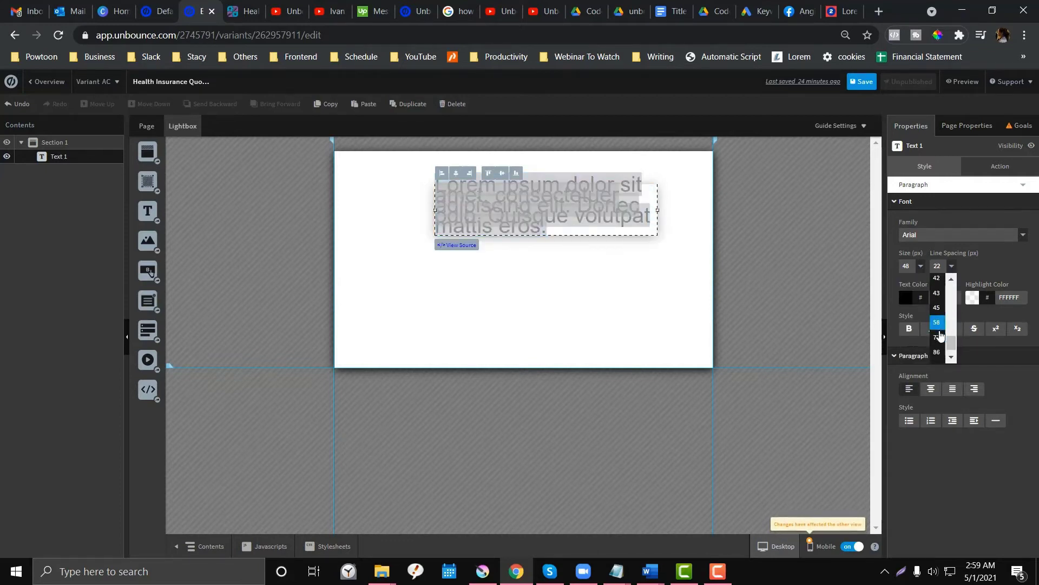
left_click(937, 322)
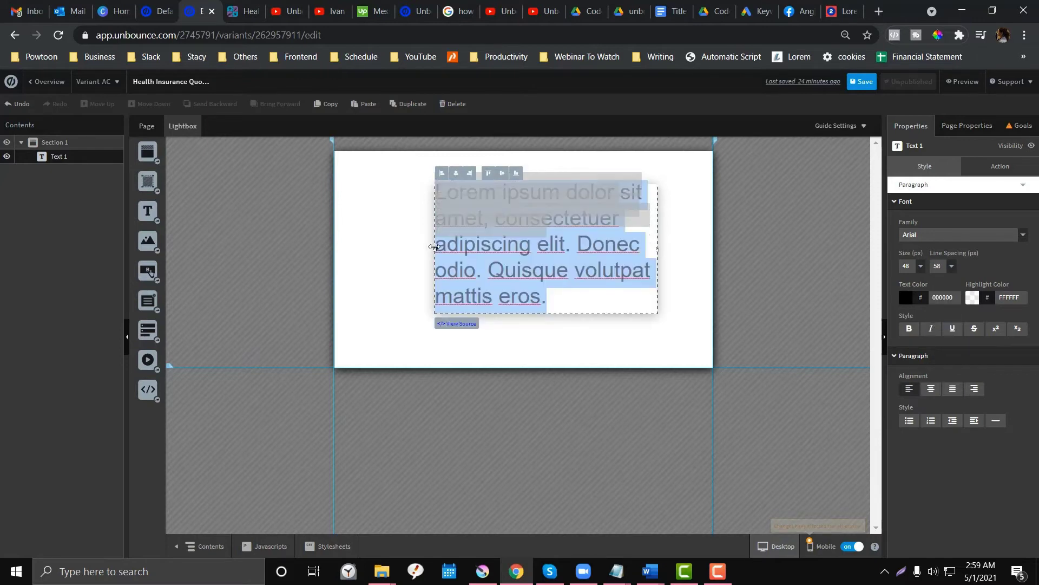
left_click_drag(433, 247, 363, 236)
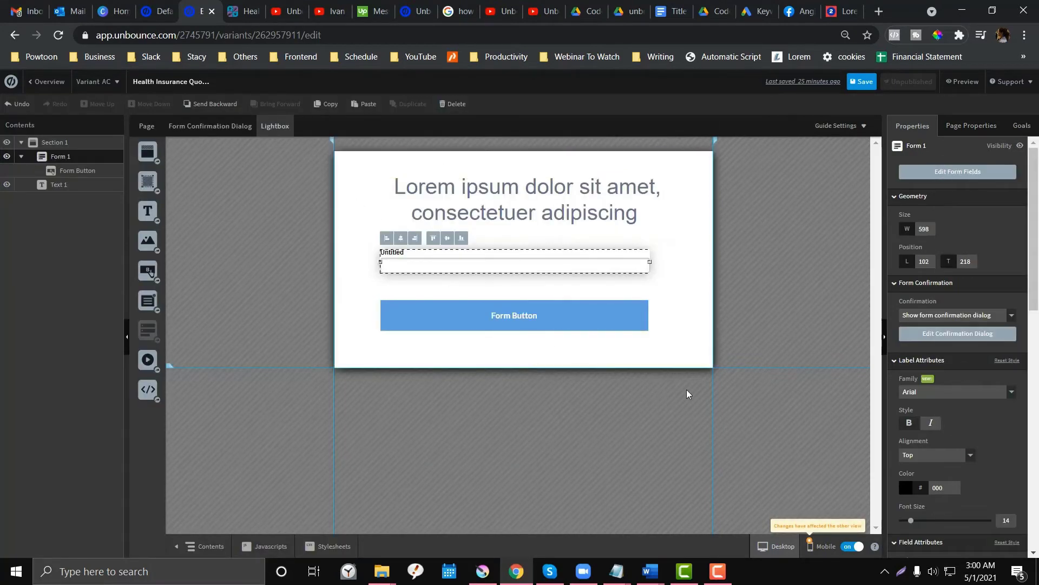
Delete the Lightbox popup and confirm
left_click(707, 382)
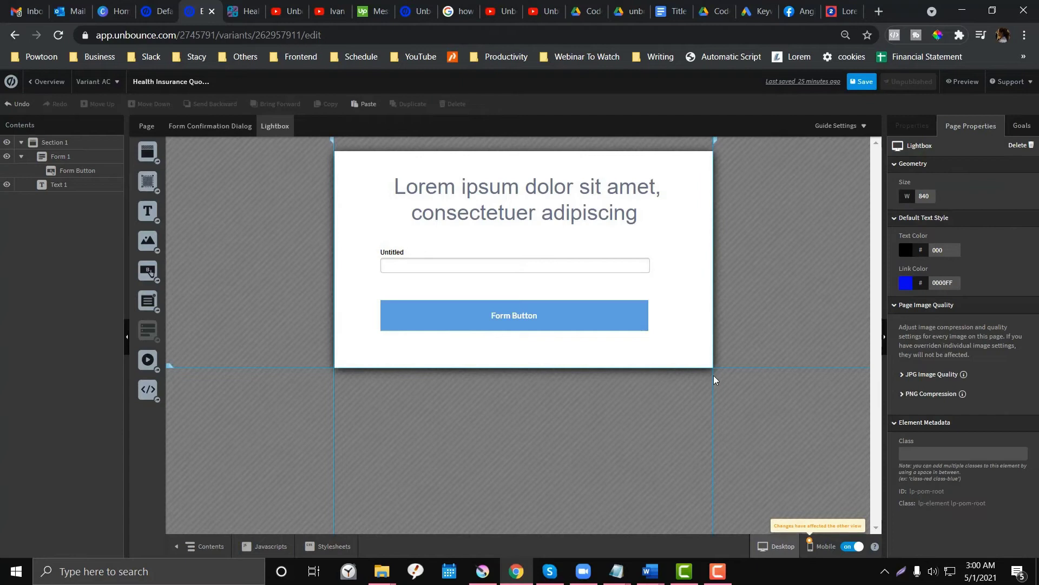
left_click(1019, 145)
left_click(602, 369)
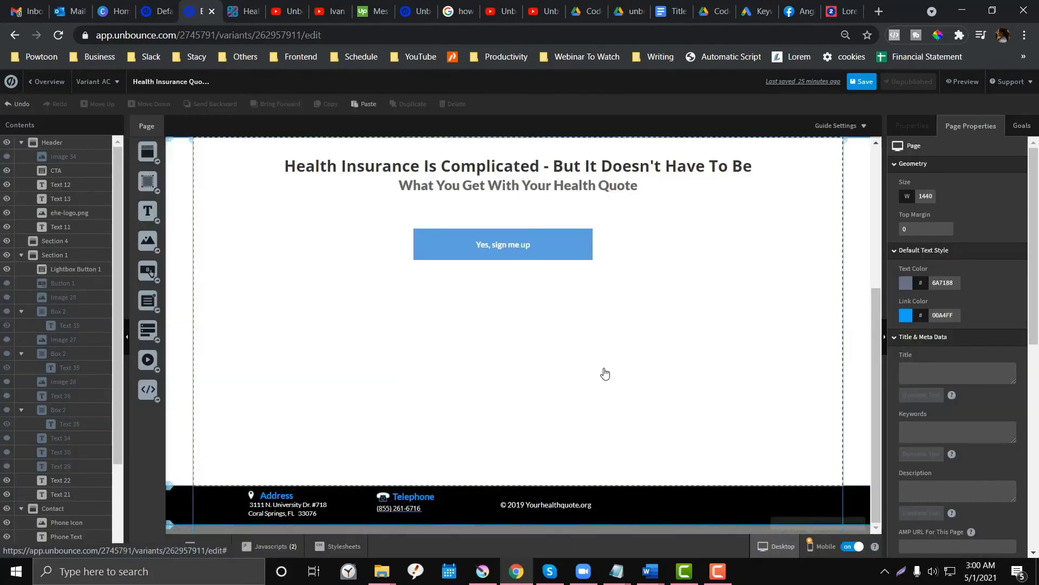
Remove the Yes, sign me up button from the main page
scroll(260, 224, "up", 5)
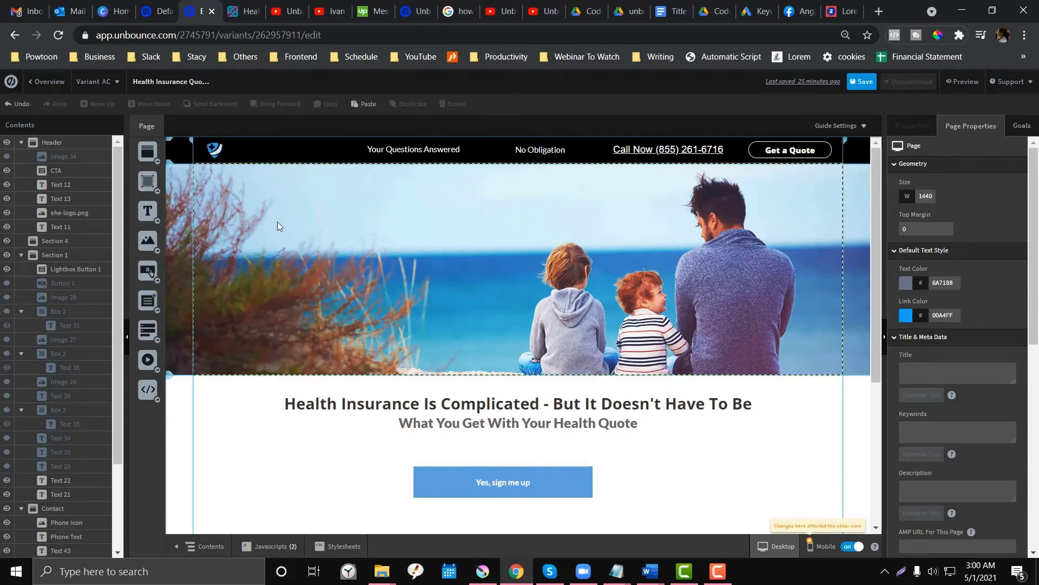
scroll(278, 222, "down", 3)
left_click(437, 268)
key("Delete")
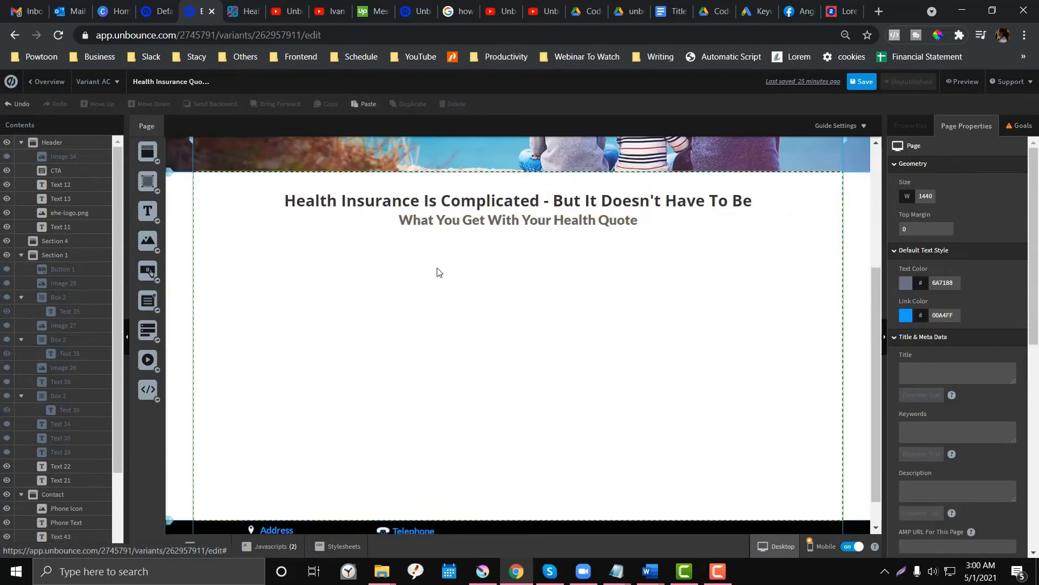
Place a form below the headline and add a single-line field plus First Name and Last Name fields
left_click_drag(150, 298, 450, 272)
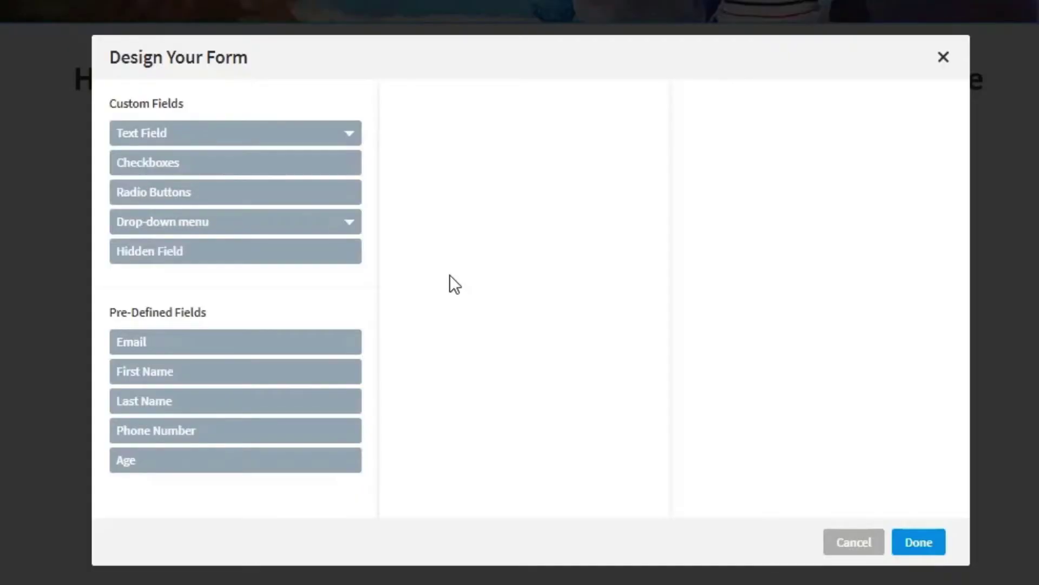
left_click(249, 138)
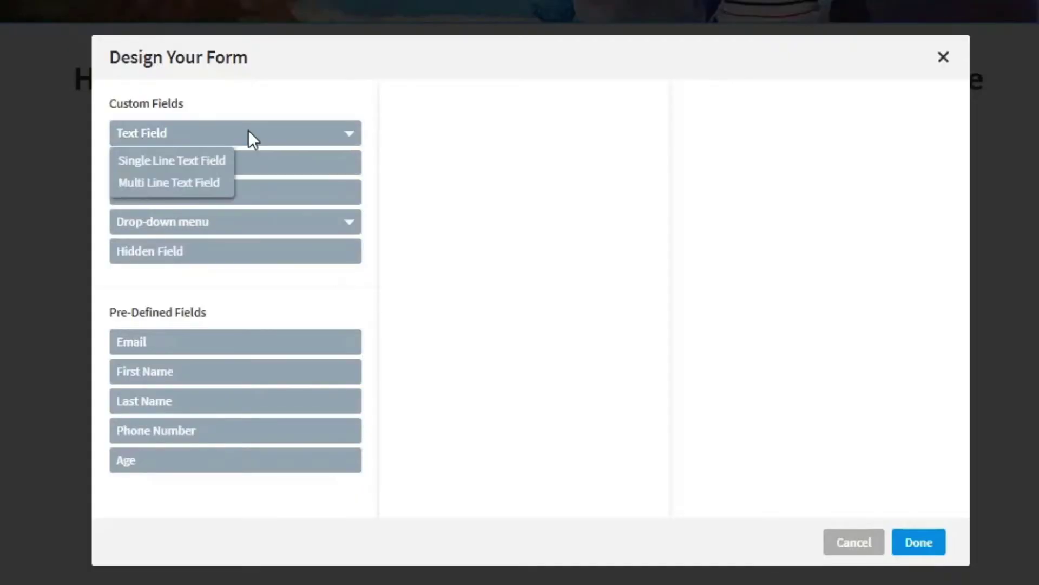
left_click(177, 168)
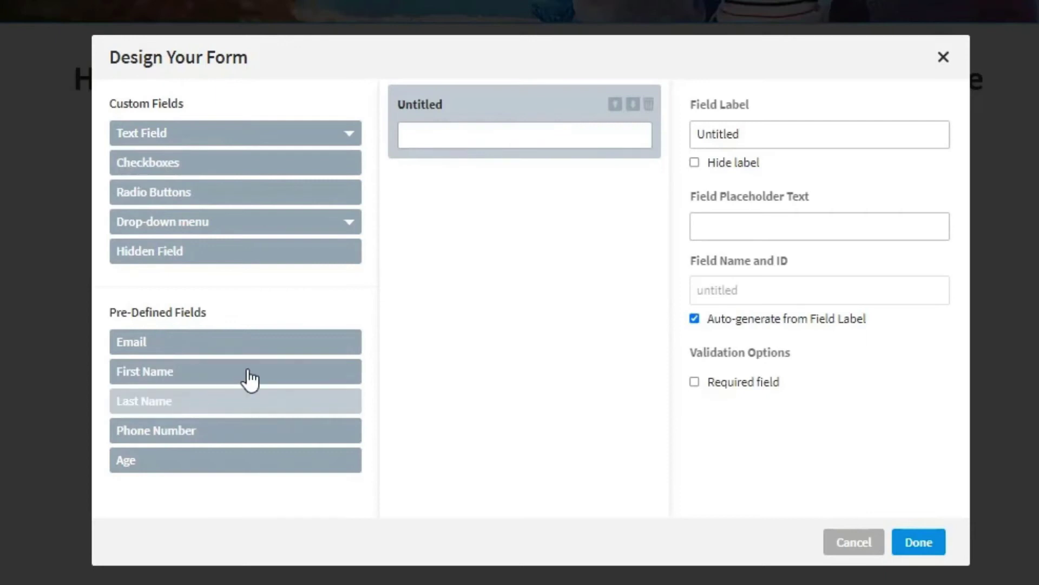
left_click(265, 370)
left_click(255, 411)
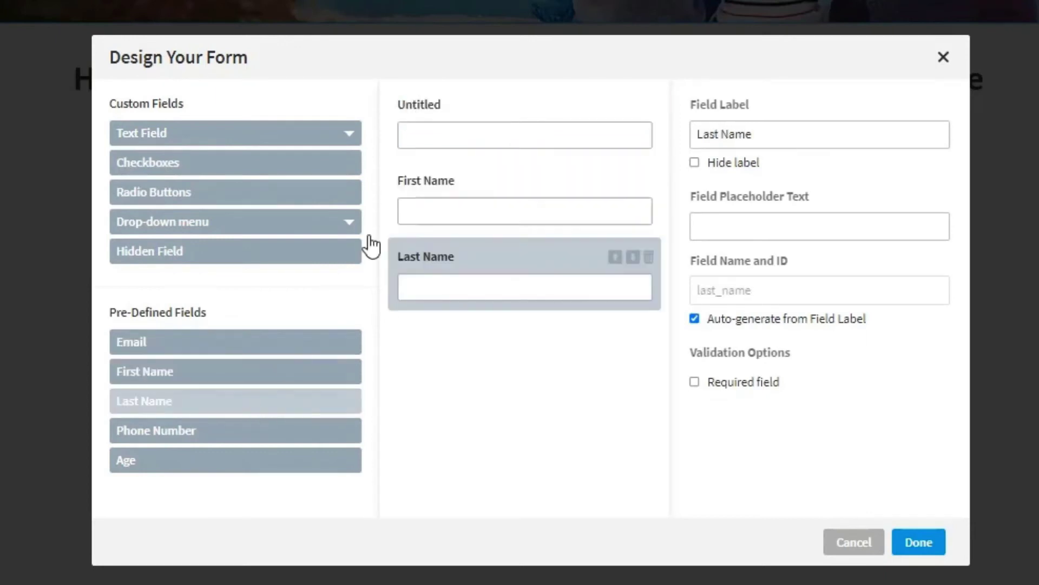
Move the Untitled field below Last Name and rename it to Description
left_click(449, 126)
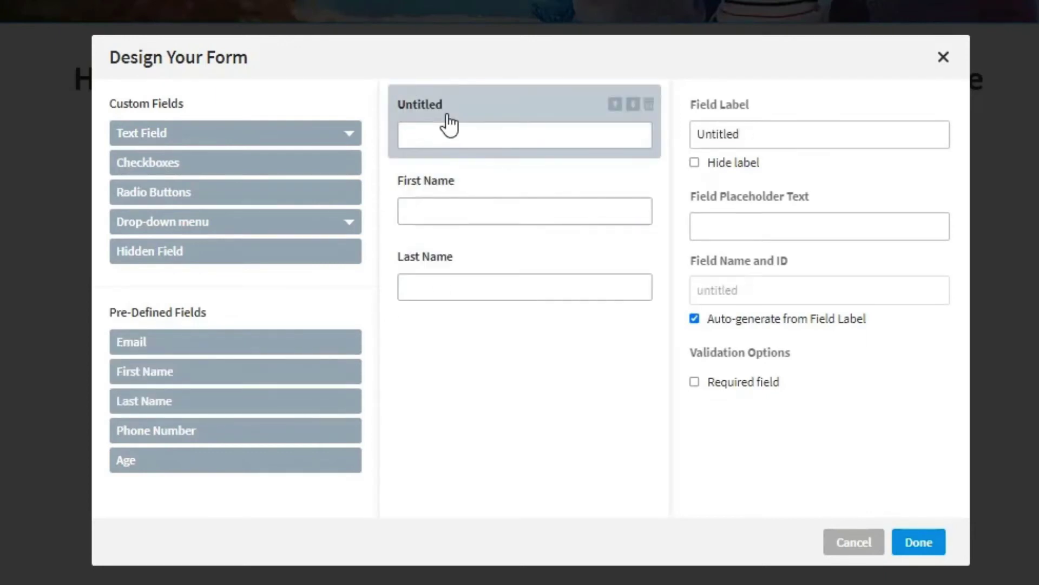
left_click(633, 104)
left_click(632, 180)
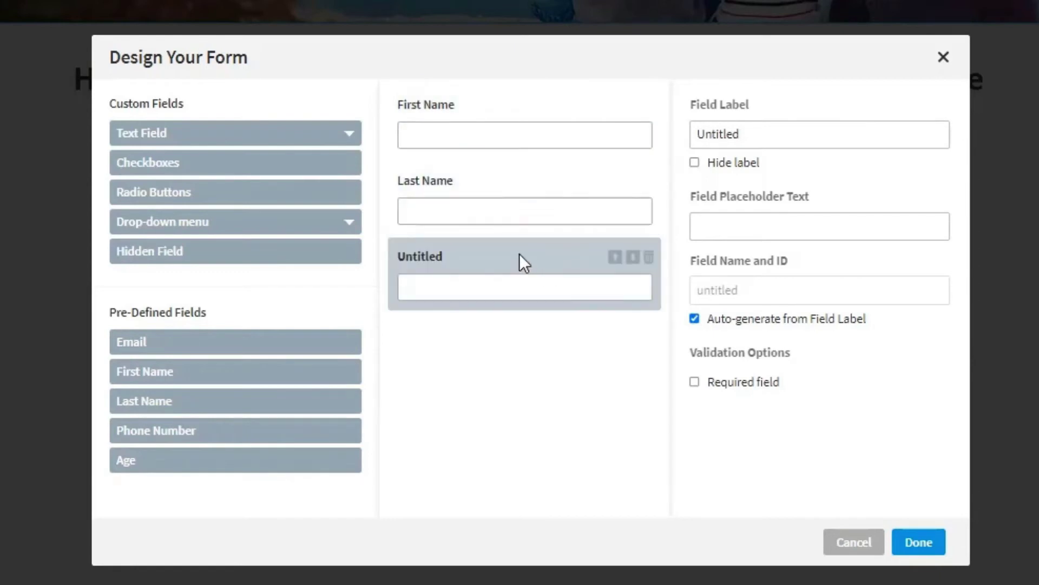
double_click(758, 139)
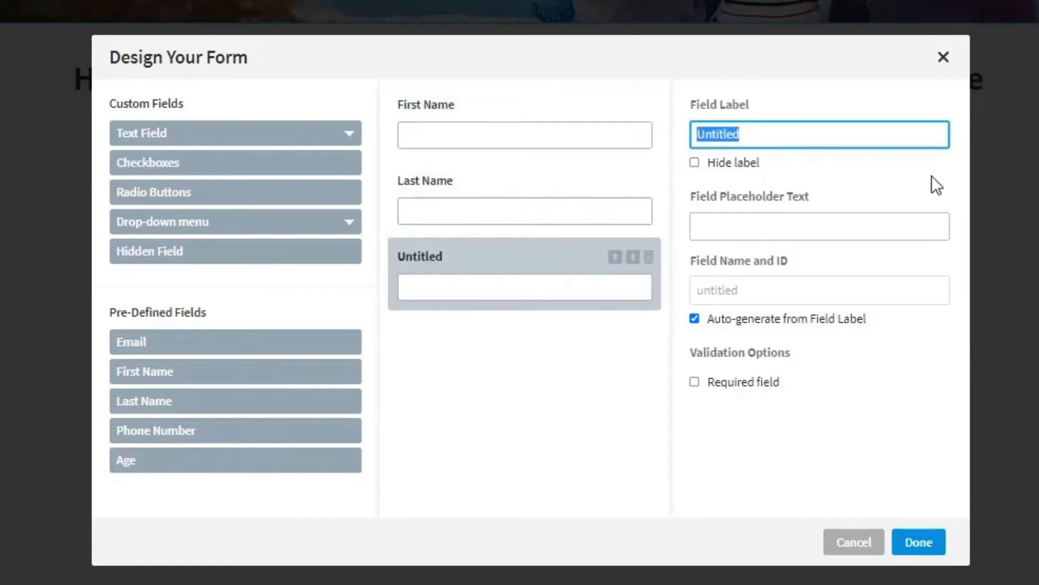
type("Description")
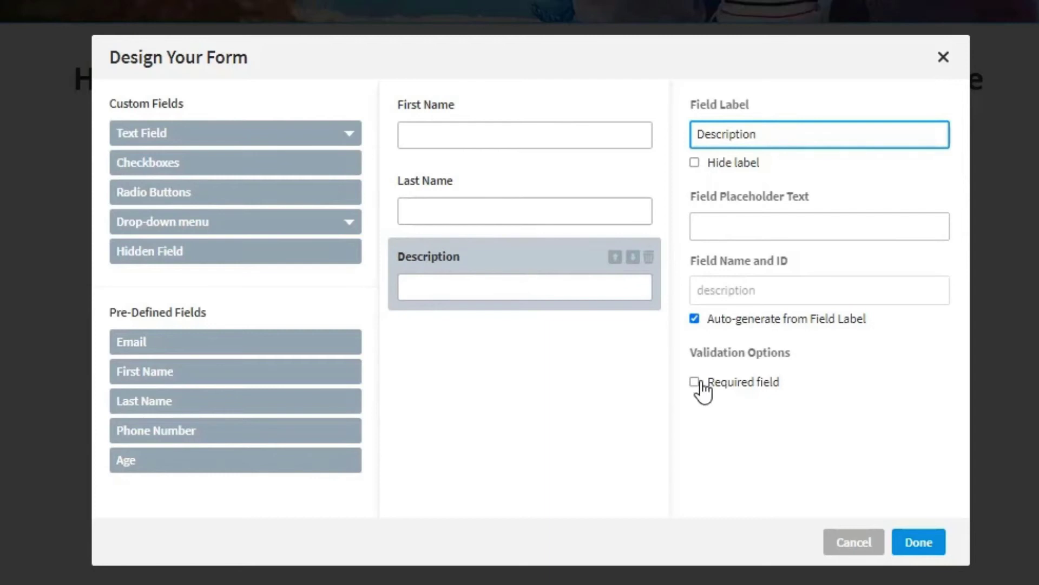
Mark the Description, First Name and Last Name fields as required
left_click(695, 381)
left_click(466, 135)
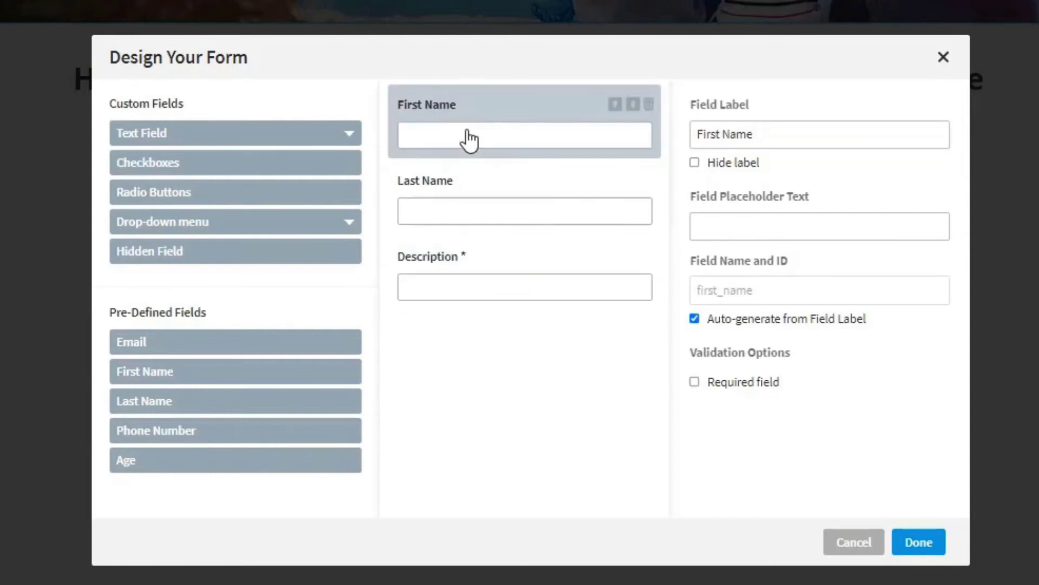
left_click(695, 382)
left_click(578, 211)
left_click(695, 381)
Move the Form Button below the form and widen it to span the form
left_click(919, 542)
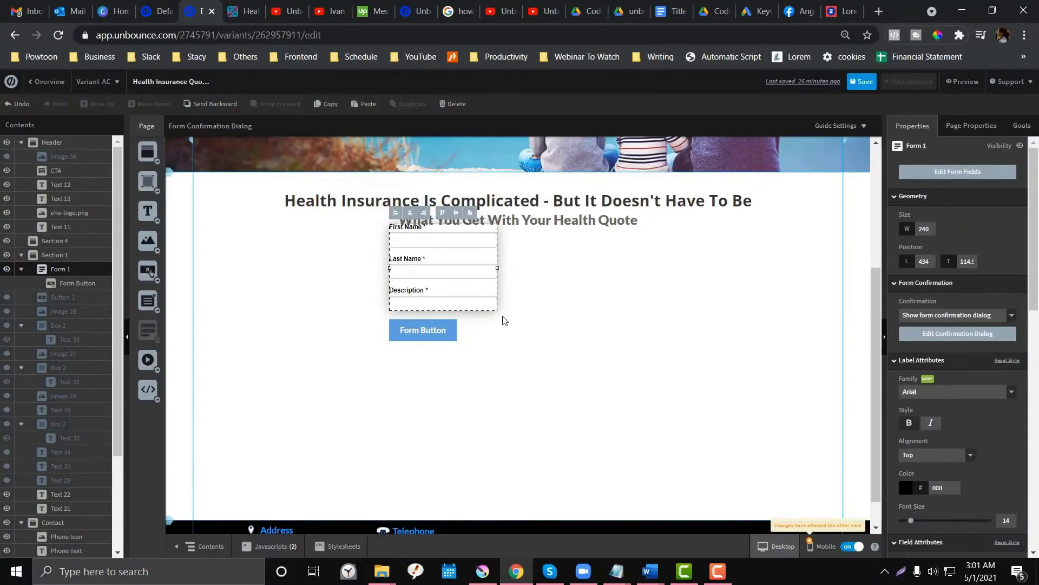
left_click_drag(430, 331, 441, 386)
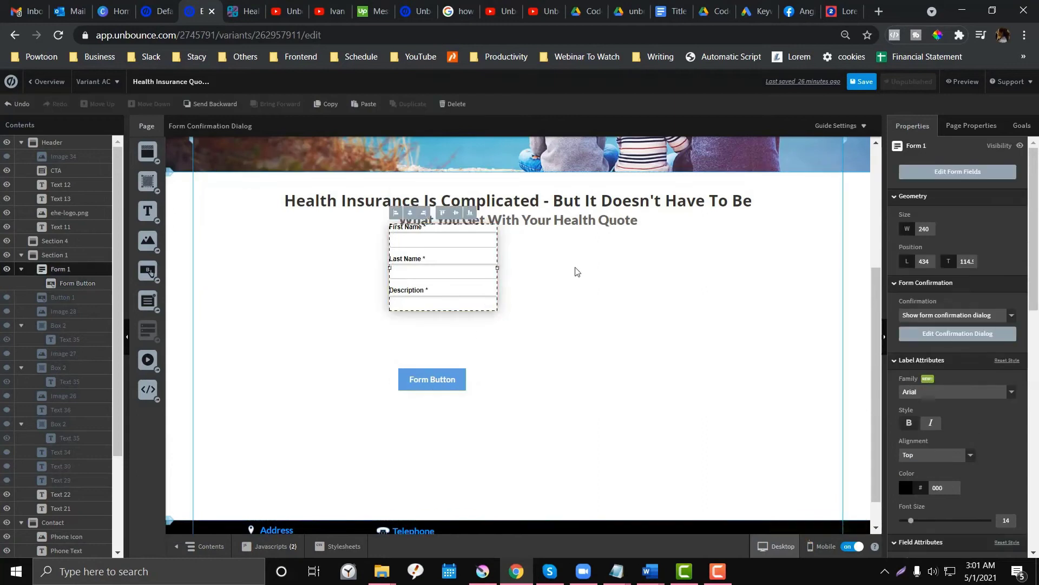
left_click_drag(577, 271, 733, 294)
left_click(475, 413)
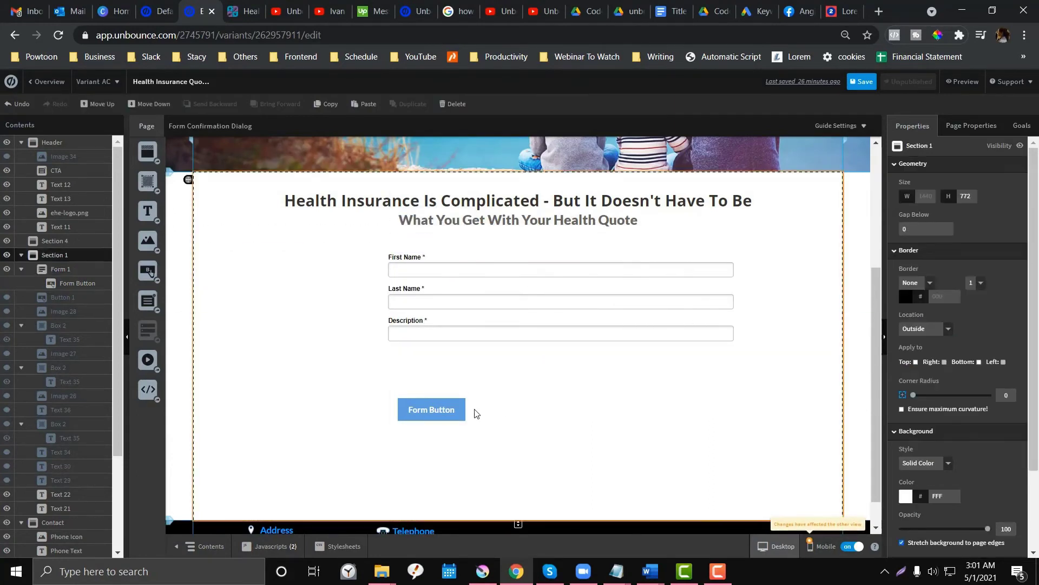
left_click_drag(460, 410, 650, 395)
left_click_drag(574, 379, 598, 387)
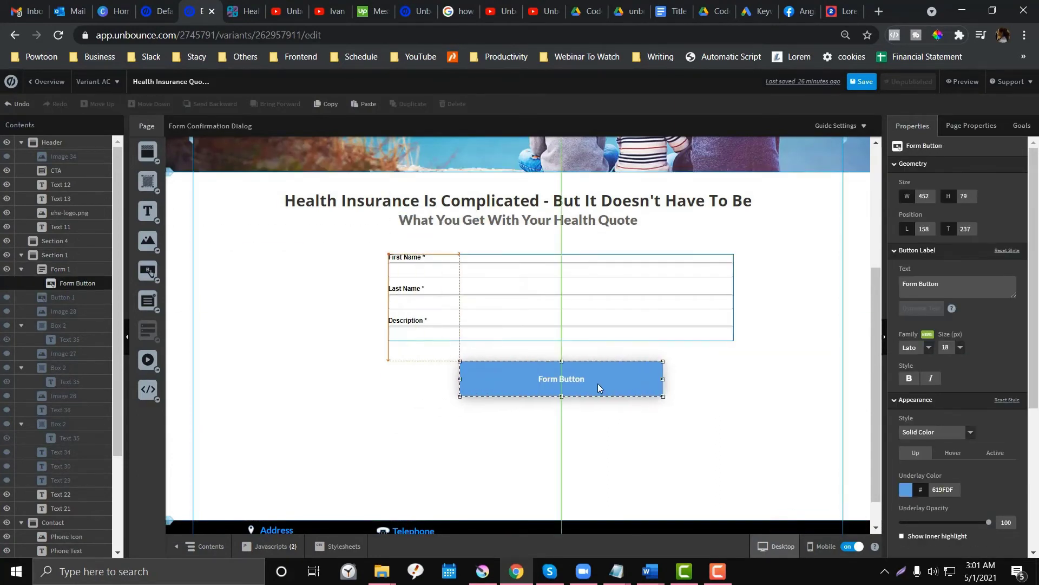
Reposition the heading above the form and check the form's fields without changing them
left_click(575, 327)
left_click_drag(568, 230, 569, 206)
left_click(707, 378)
scroll(660, 330, "down", 1)
left_click(618, 269)
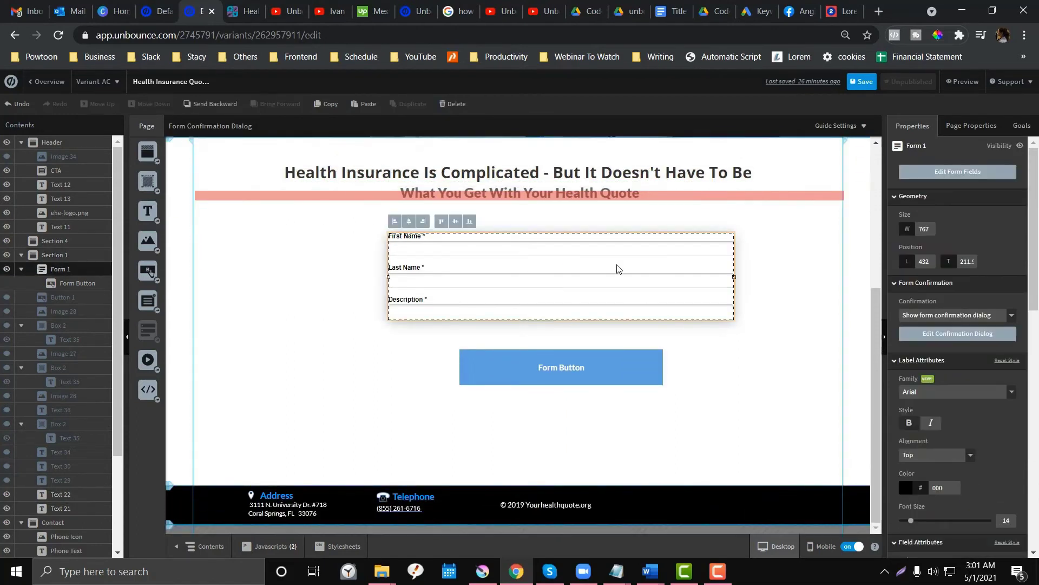
double_click(615, 244)
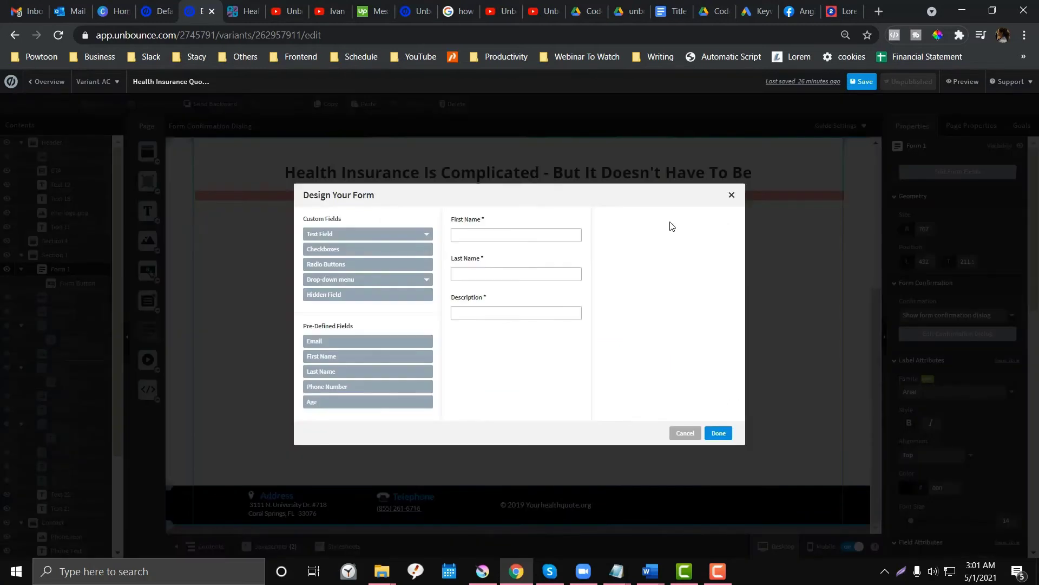
left_click(731, 195)
scroll(913, 405, "down", 3)
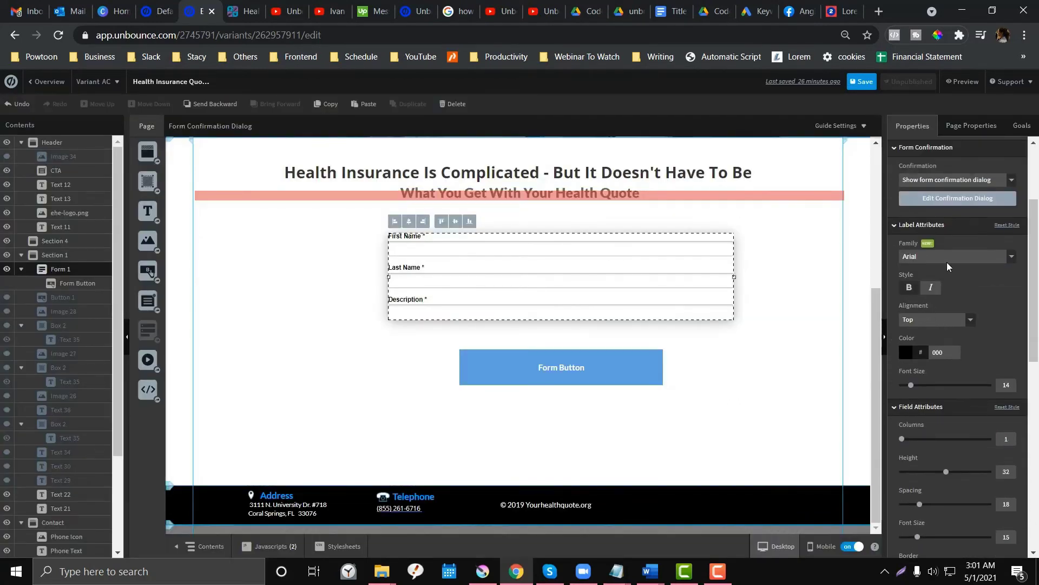
Try Comic Sans MS as the Label Family, then set the labels back to Arial
left_click(947, 256)
left_click(942, 287)
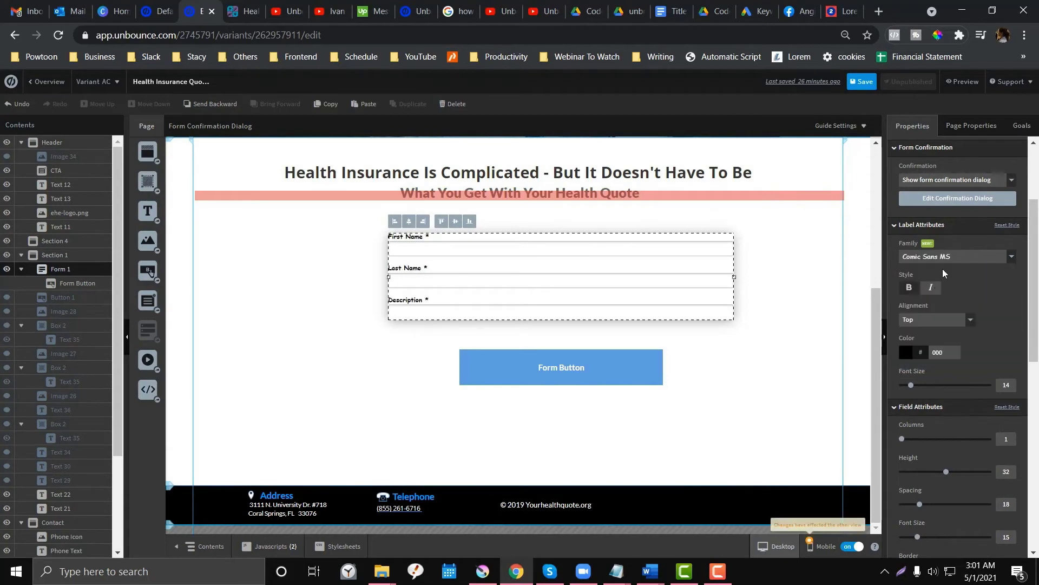
left_click(945, 257)
scroll(929, 280, "up", 3)
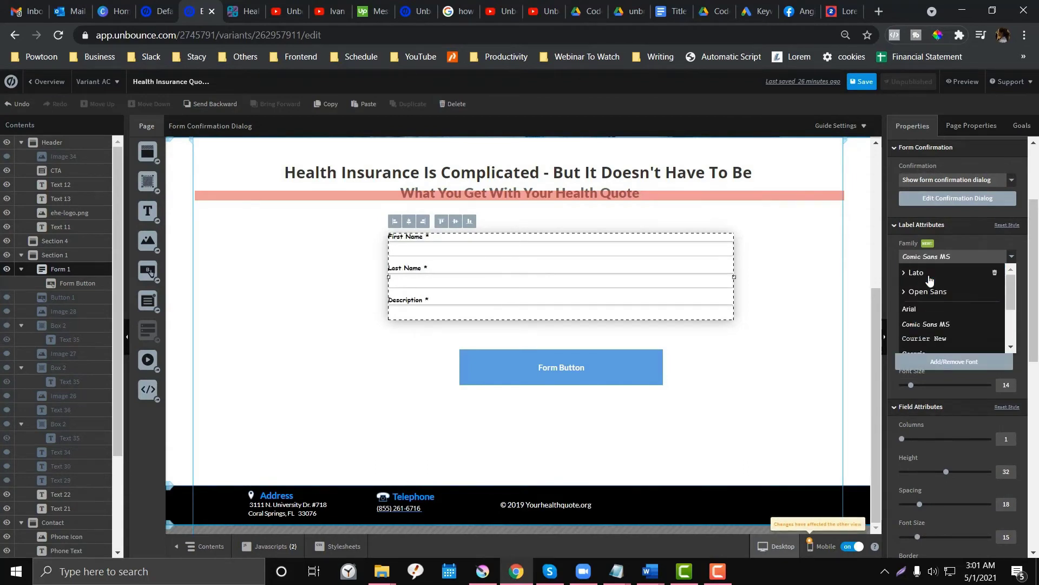
left_click(931, 301)
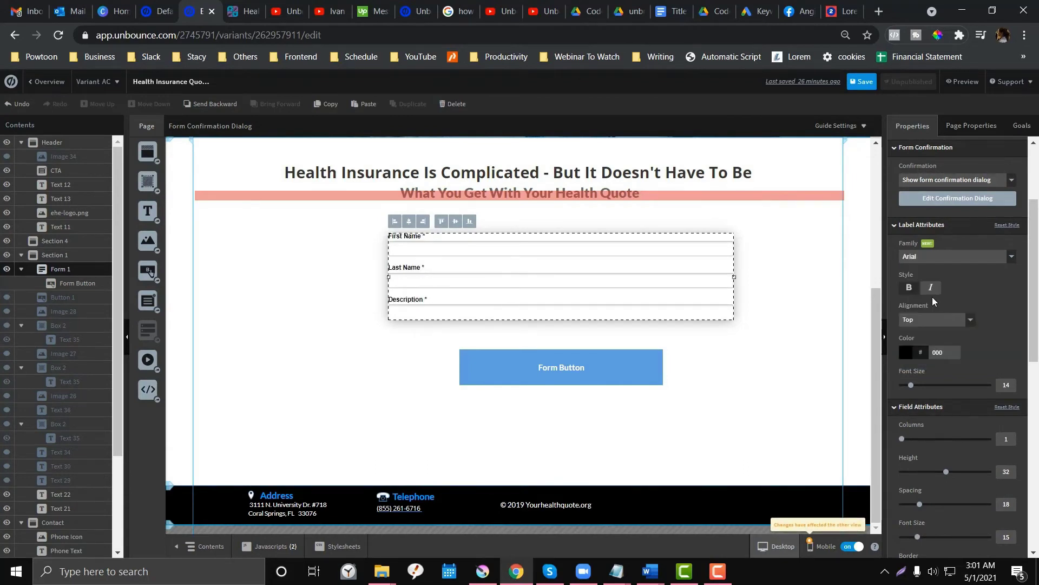
Reselect the form and headline on the canvas, then show the Page Properties settings
left_click(341, 277)
left_click(504, 283)
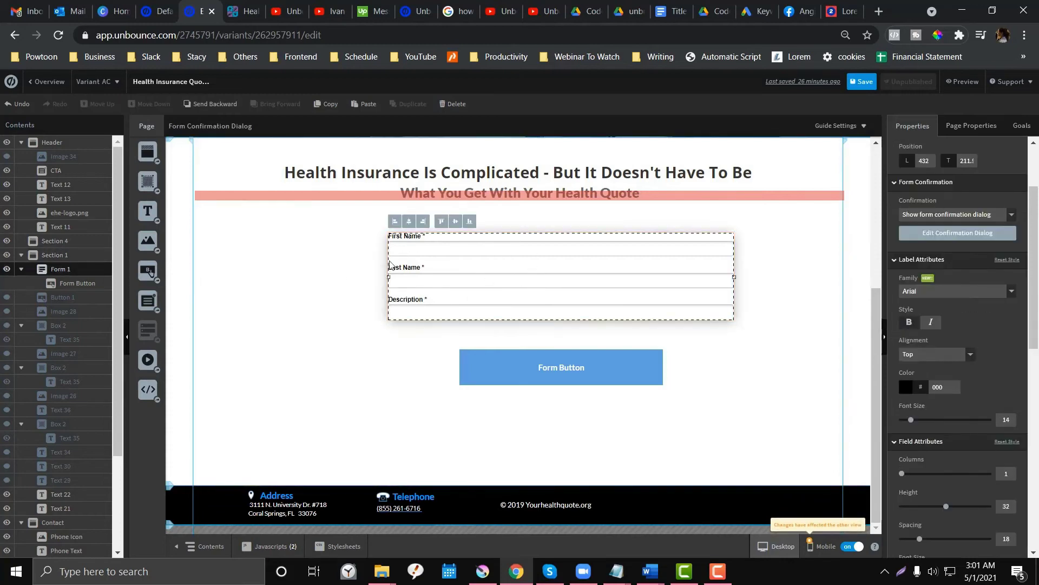
left_click(336, 250)
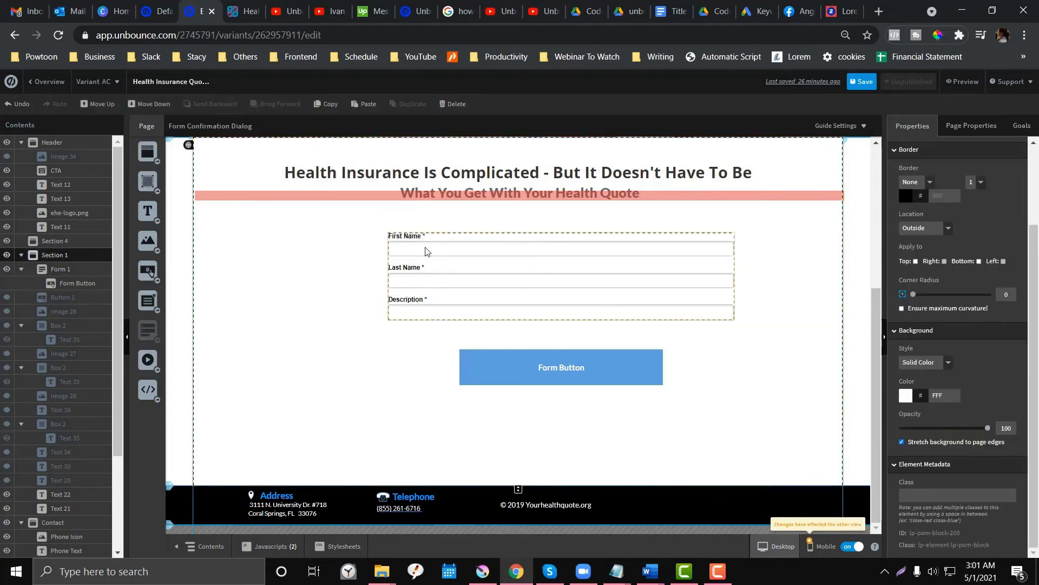
left_click(424, 251)
scroll(443, 281, "up", 3)
left_click(469, 328)
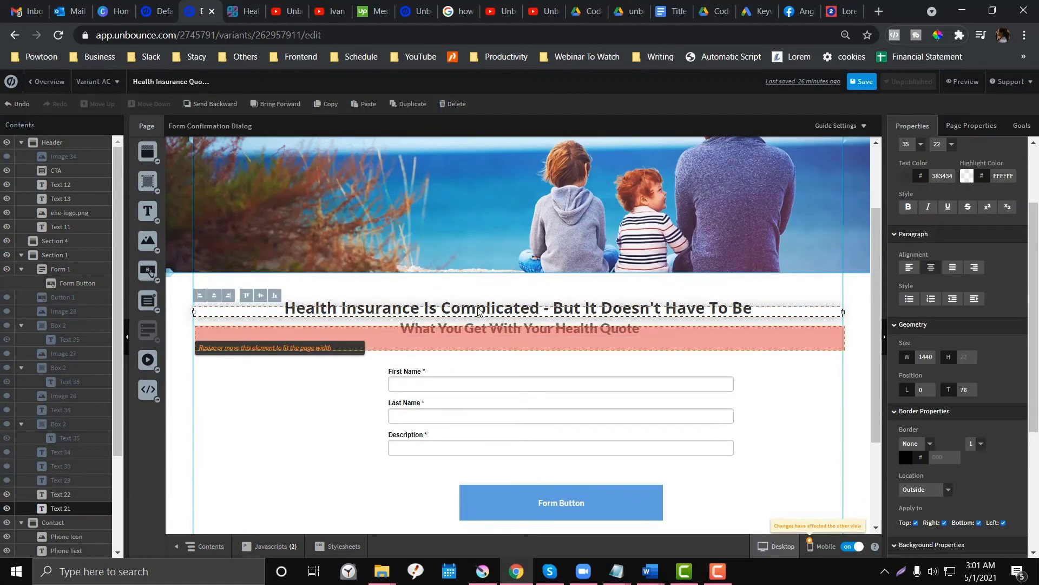
scroll(520, 379, "down", 1)
left_click(520, 352)
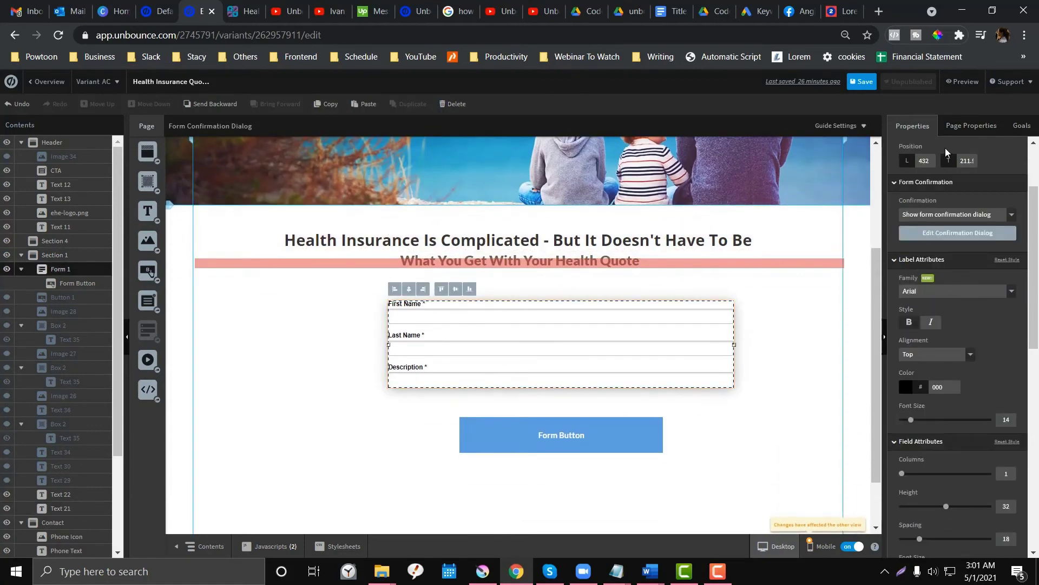
scroll(944, 220, "down", 6)
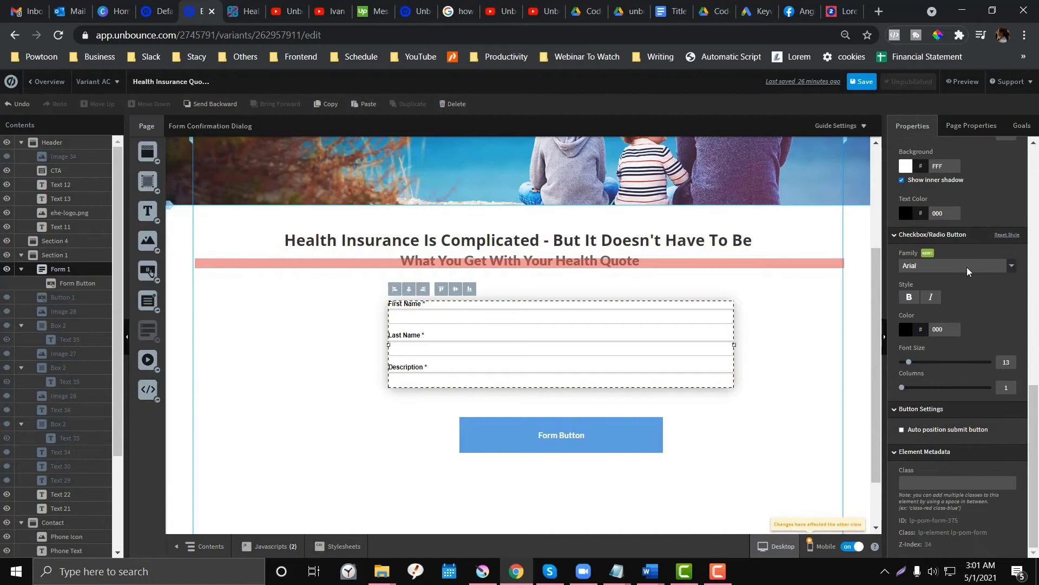
scroll(970, 363, "up", 8)
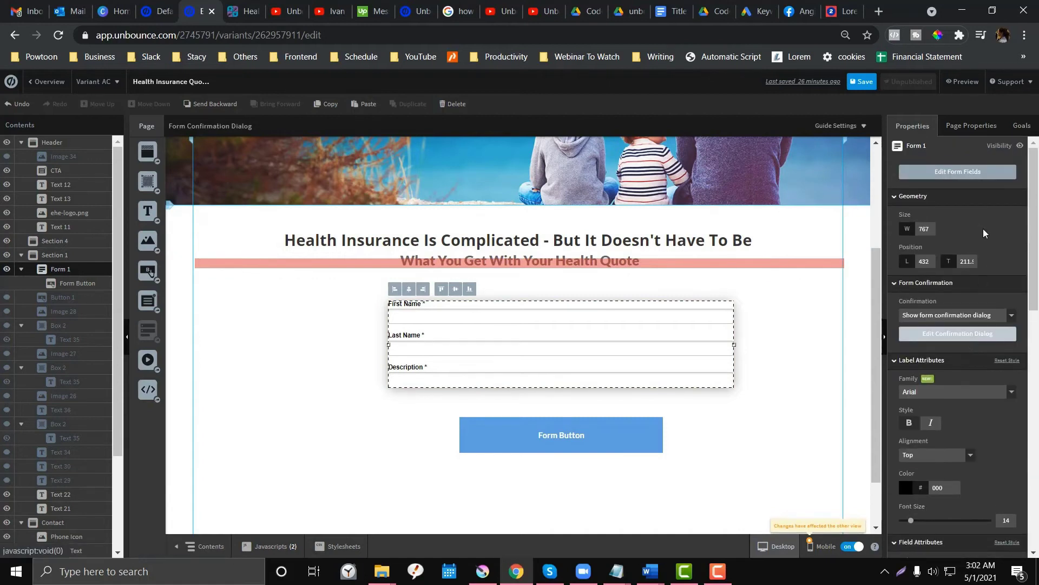
left_click(983, 133)
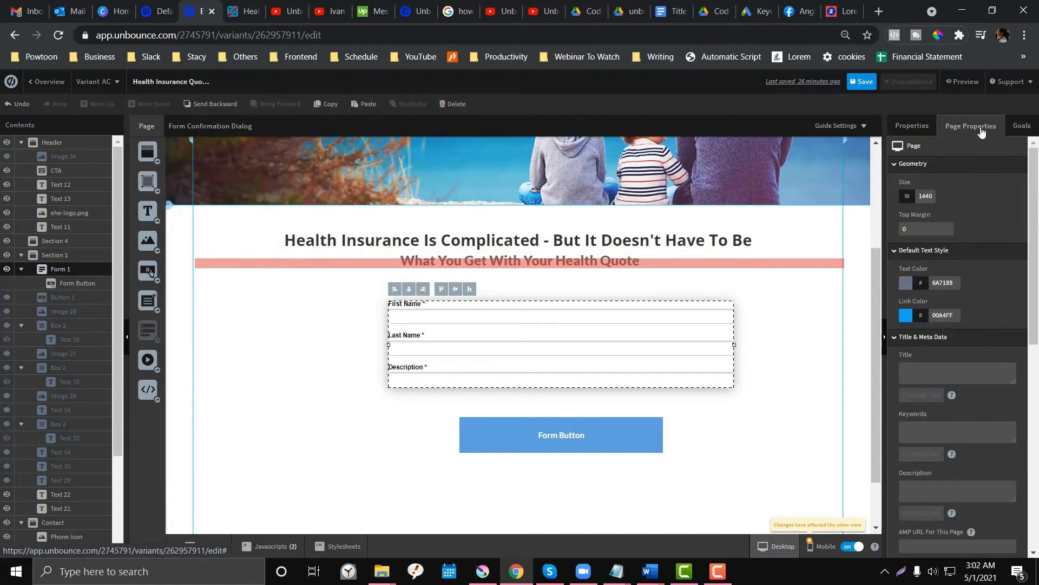
Review the form settings and its section, then switch to the Cigna Pages dashboard tab
scroll(740, 223, "up", 3)
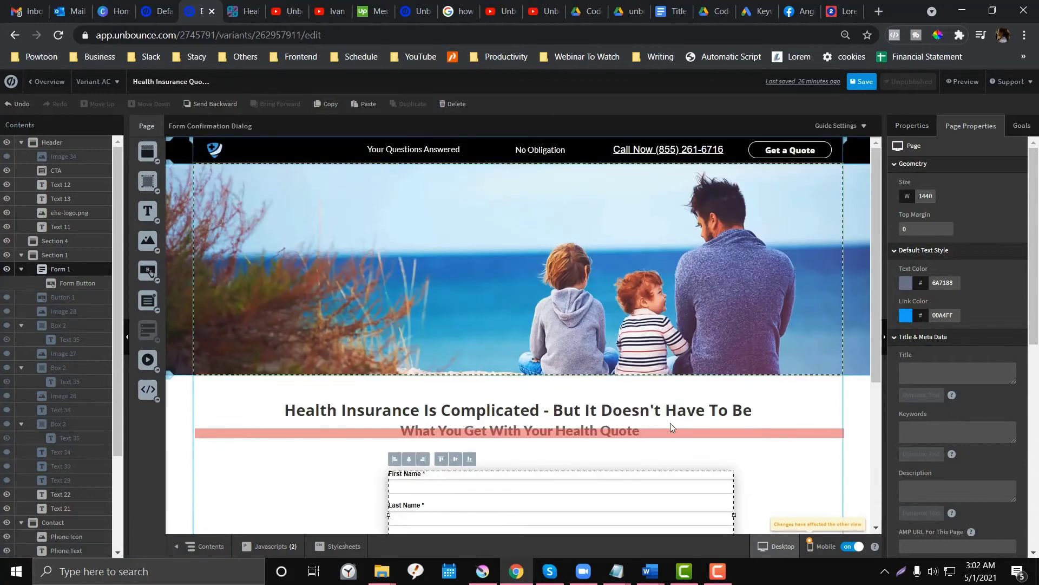
scroll(277, 267, "down", 4)
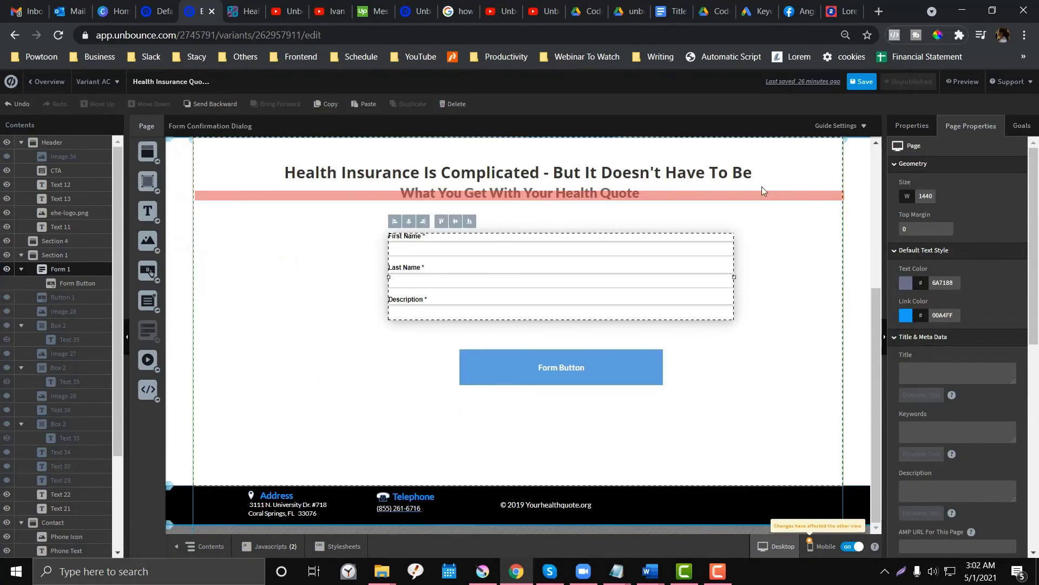
left_click(911, 126)
scroll(924, 241, "down", 4)
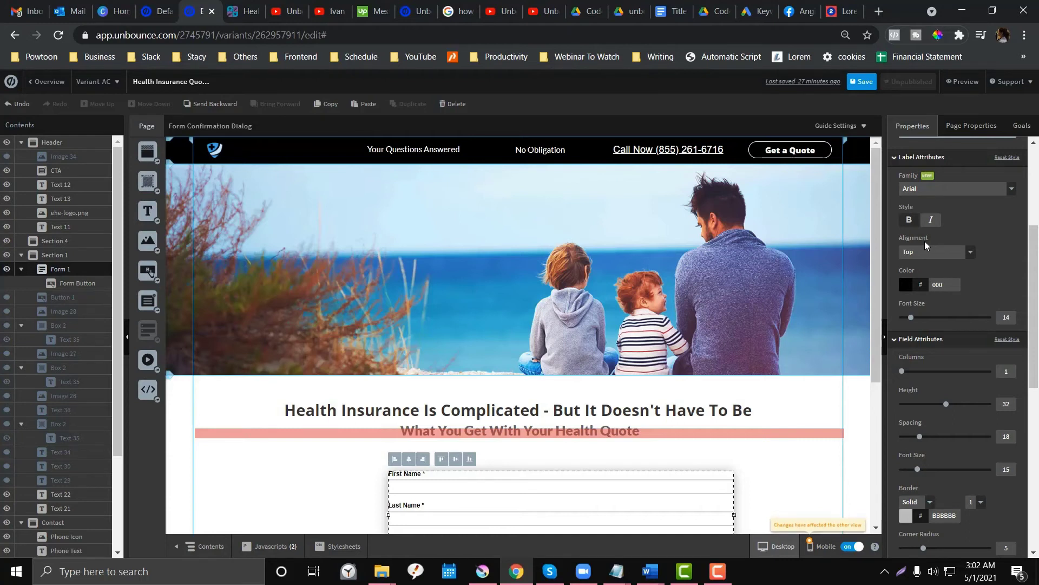
scroll(267, 348, "down", 5)
left_click(267, 348)
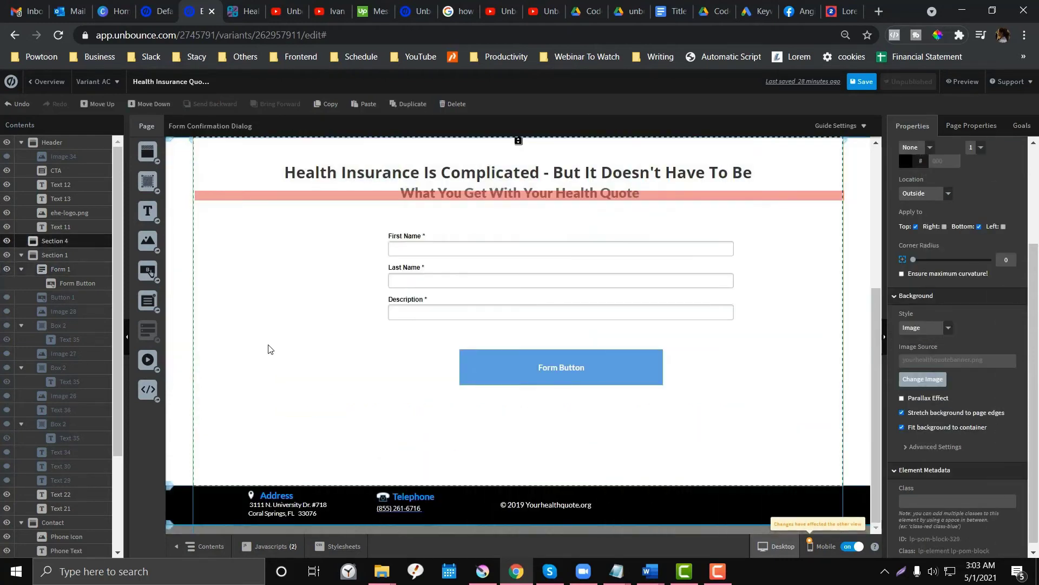
scroll(279, 325, "up", 2)
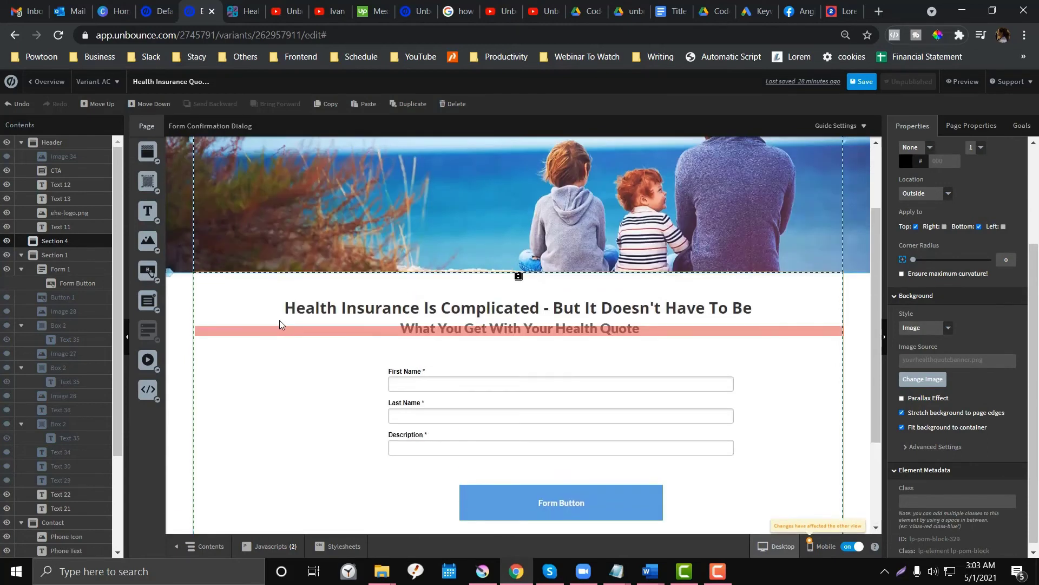
scroll(279, 325, "down", 1)
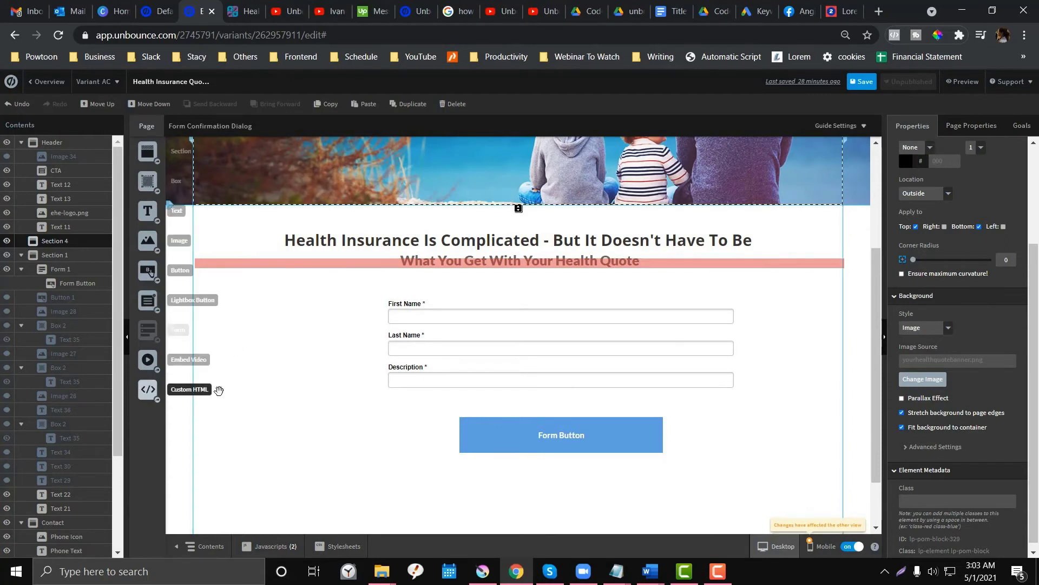
scroll(334, 336, "up", 2)
scroll(334, 337, "down", 4)
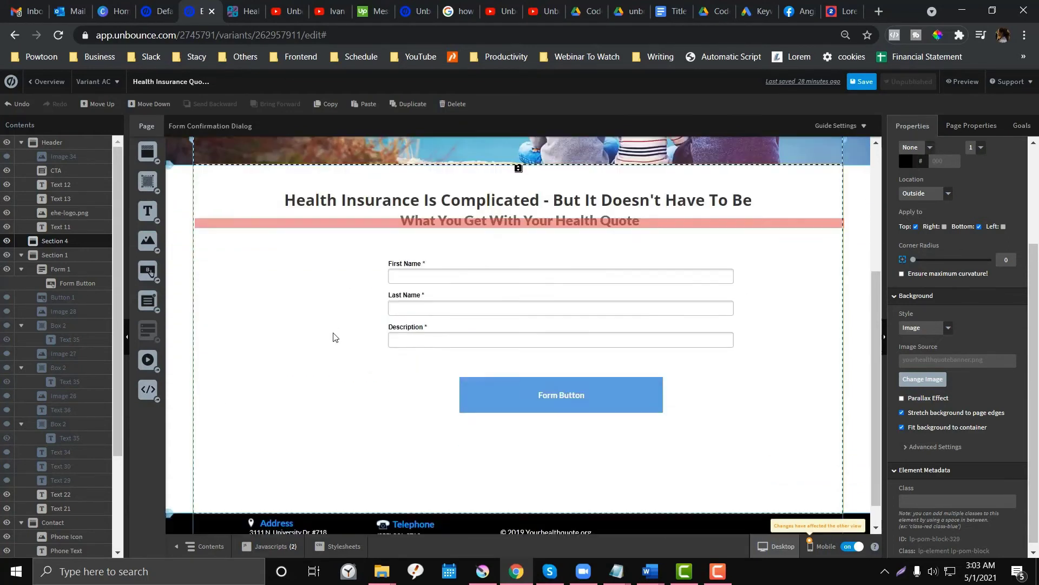
scroll(333, 336, "up", 3)
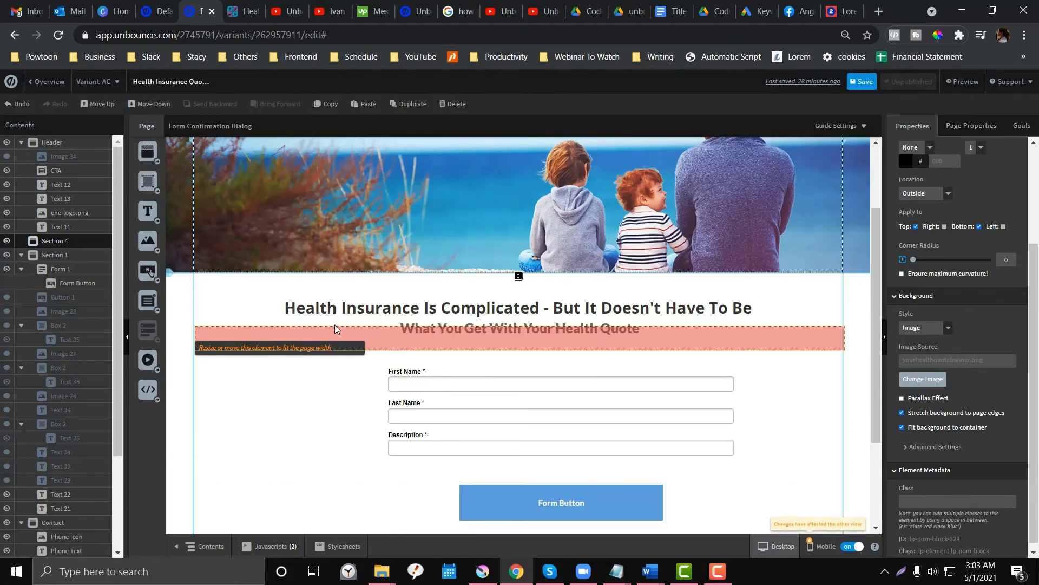
left_click(151, 4)
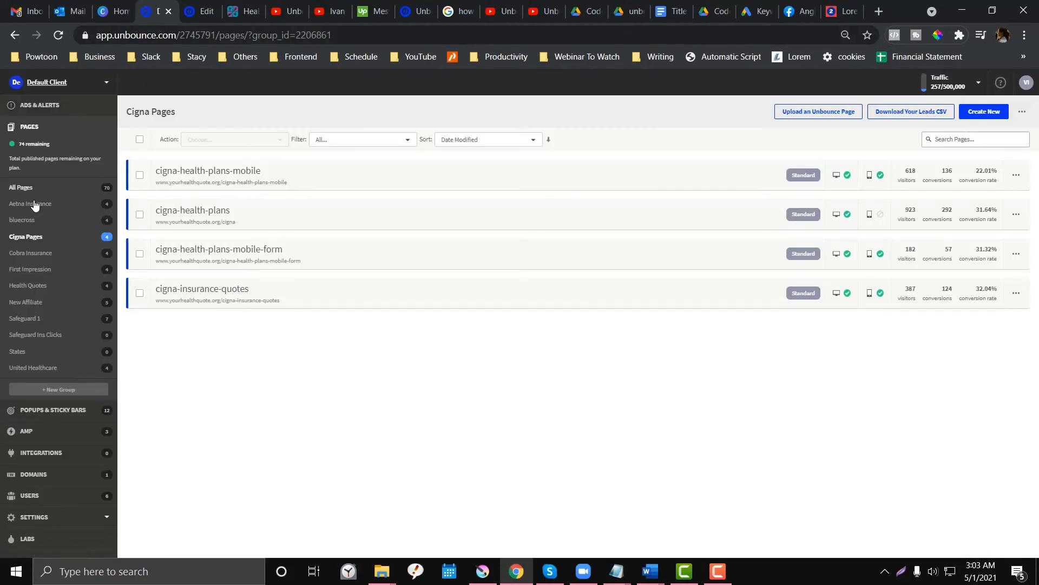
Go to Popups & Sticky Bars and open the 'lets choose page' popup overview
left_click(52, 408)
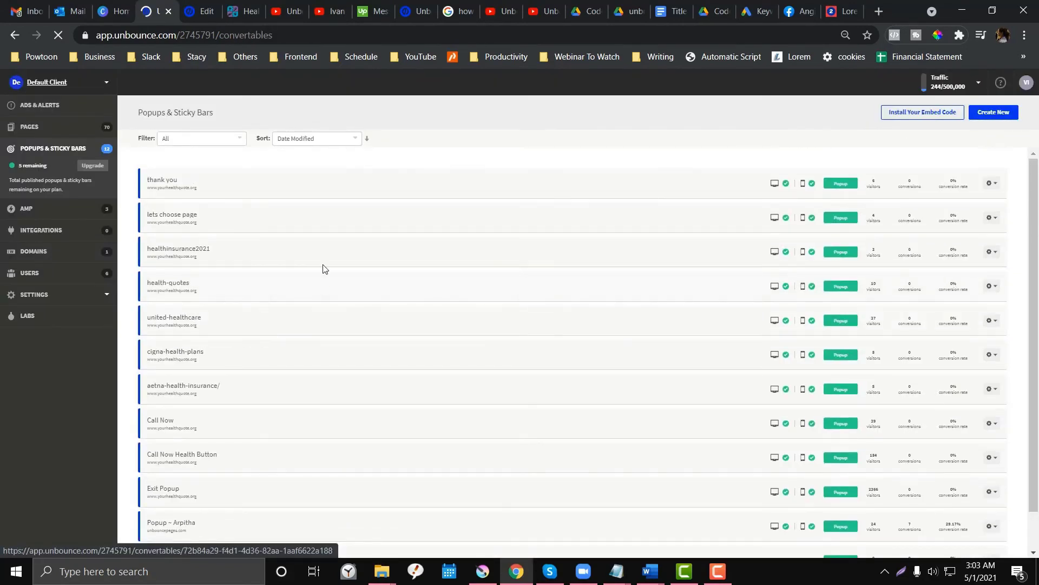
scroll(825, 315, "down", 1)
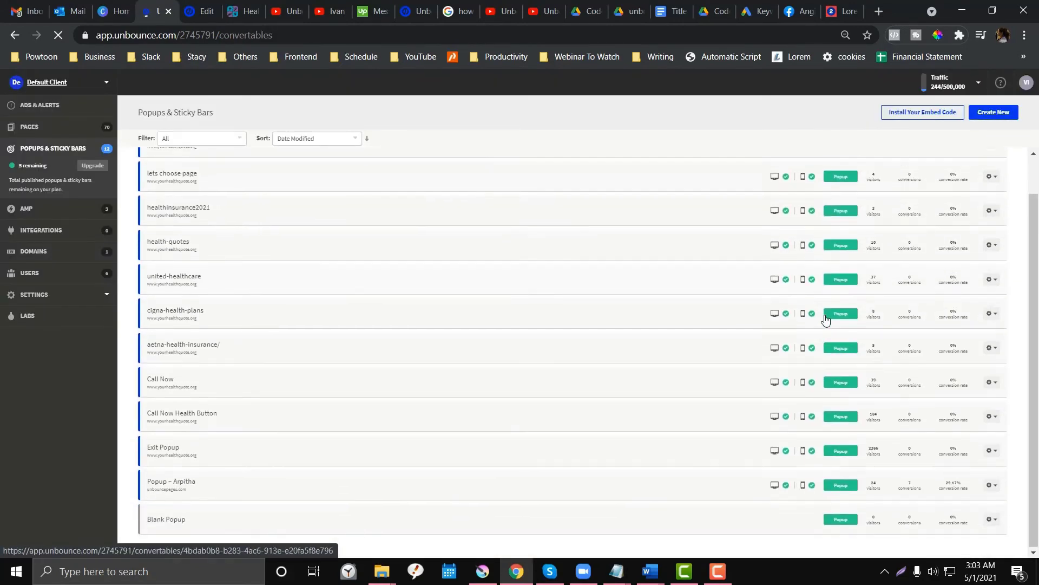
scroll(825, 319, "up", 1)
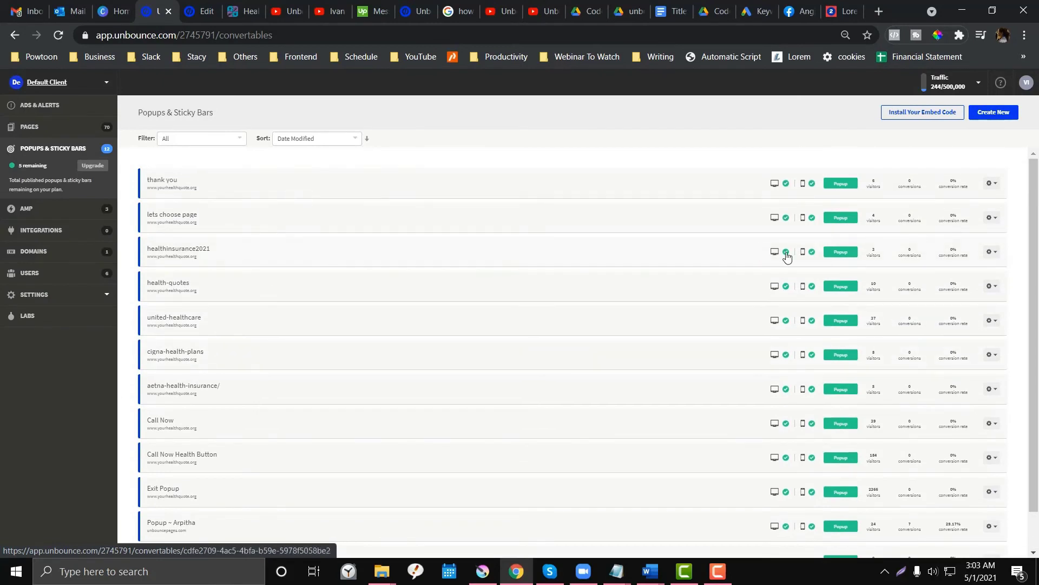
left_click(990, 185)
left_click(931, 205)
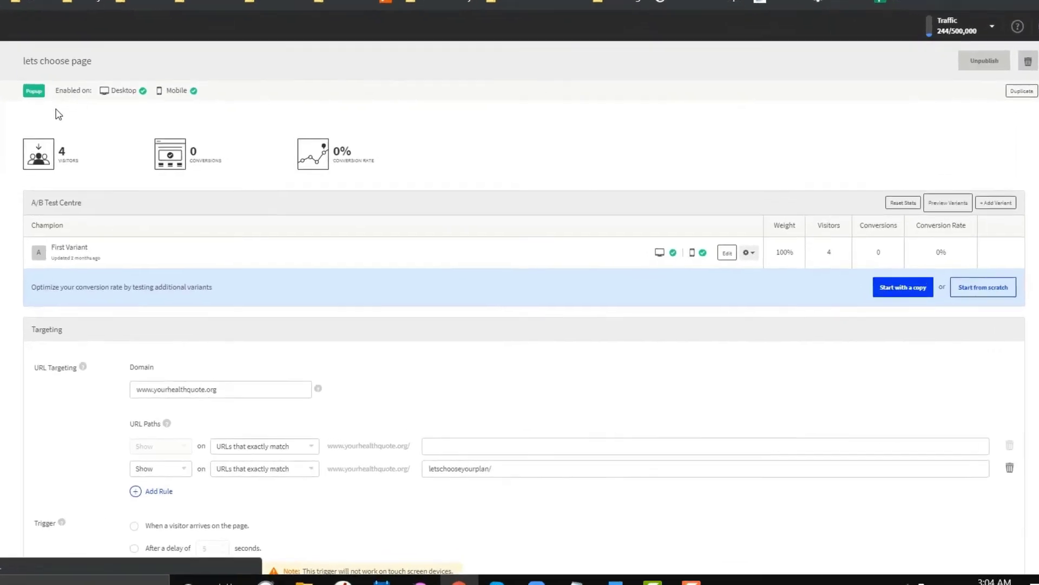
Scroll through the popup's targeting settings down to the Installation section
scroll(219, 167, "down", 5)
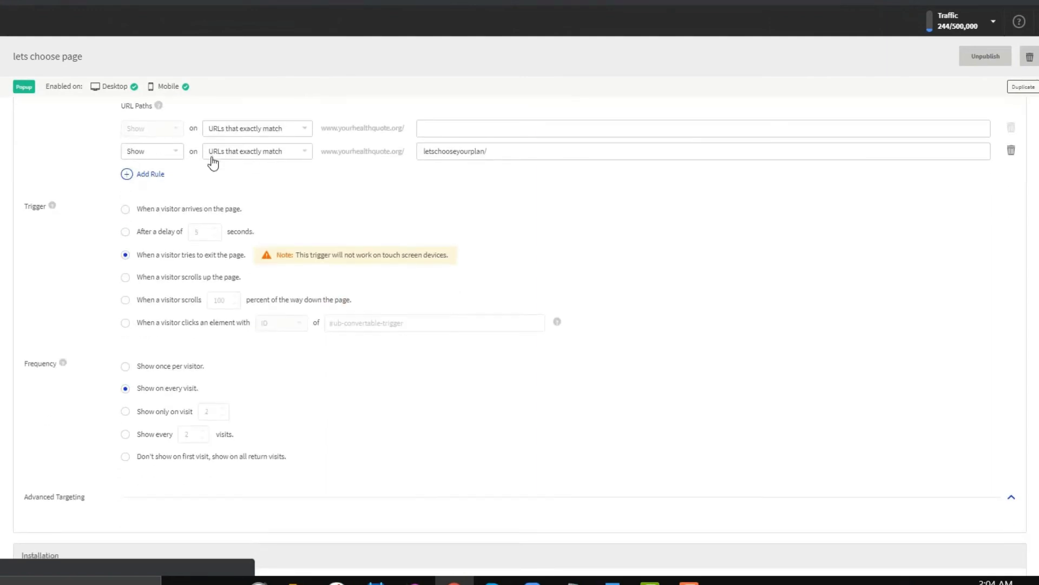
scroll(213, 163, "down", 2)
scroll(214, 161, "up", 5)
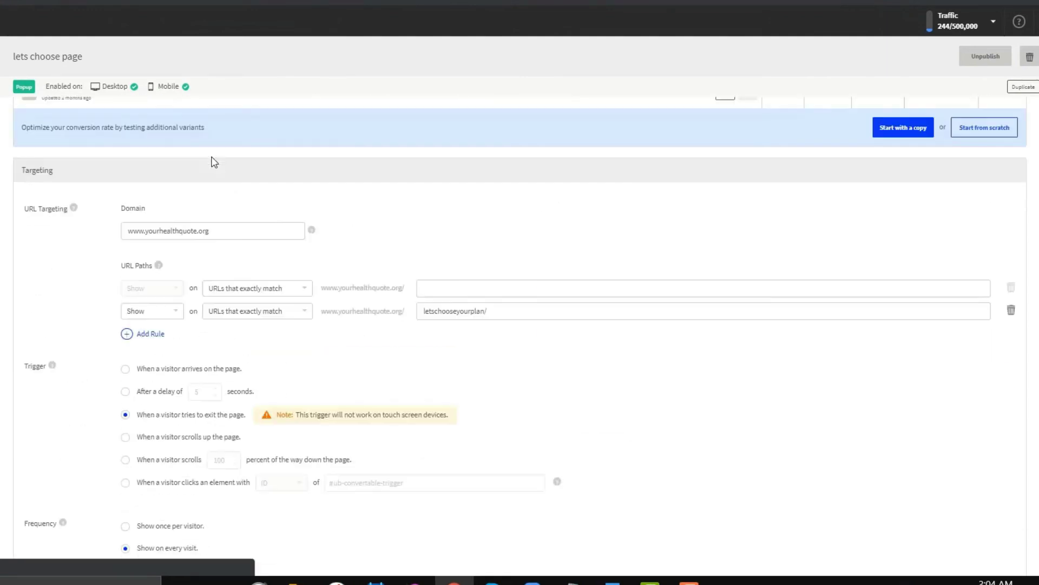
scroll(214, 161, "down", 1)
left_click(222, 152)
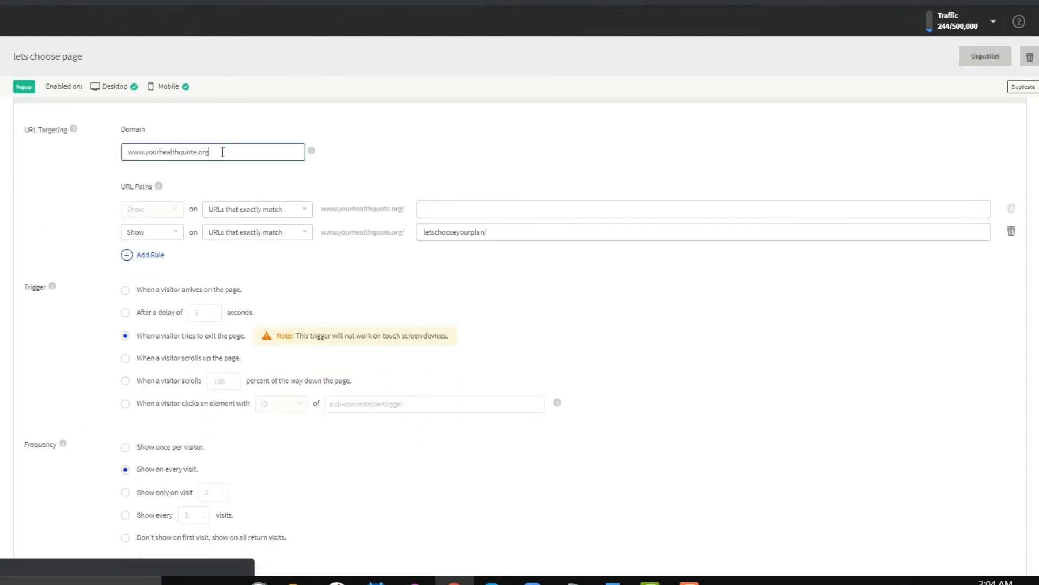
scroll(95, 145, "up", 1)
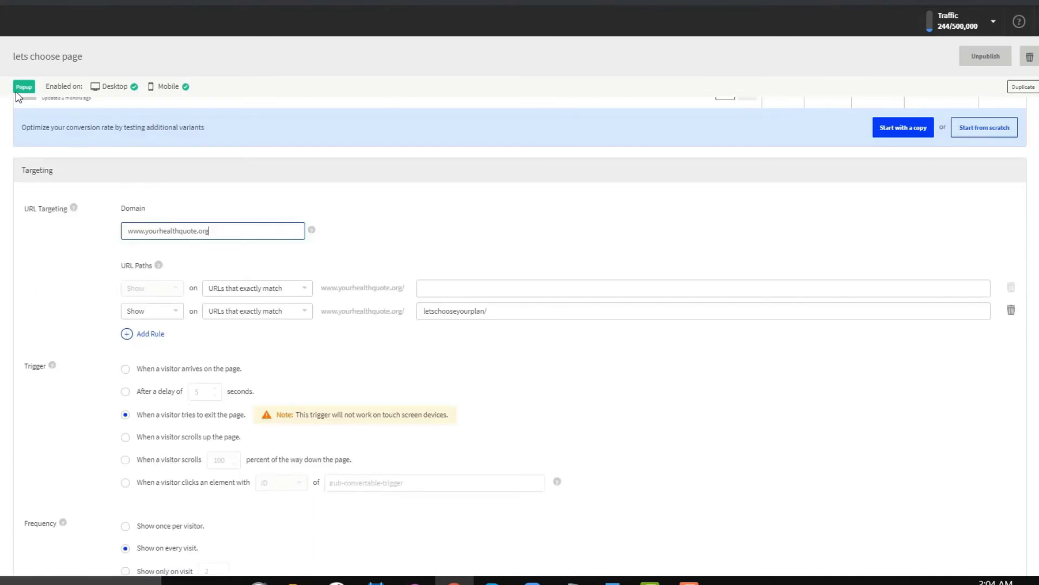
scroll(91, 194, "down", 1)
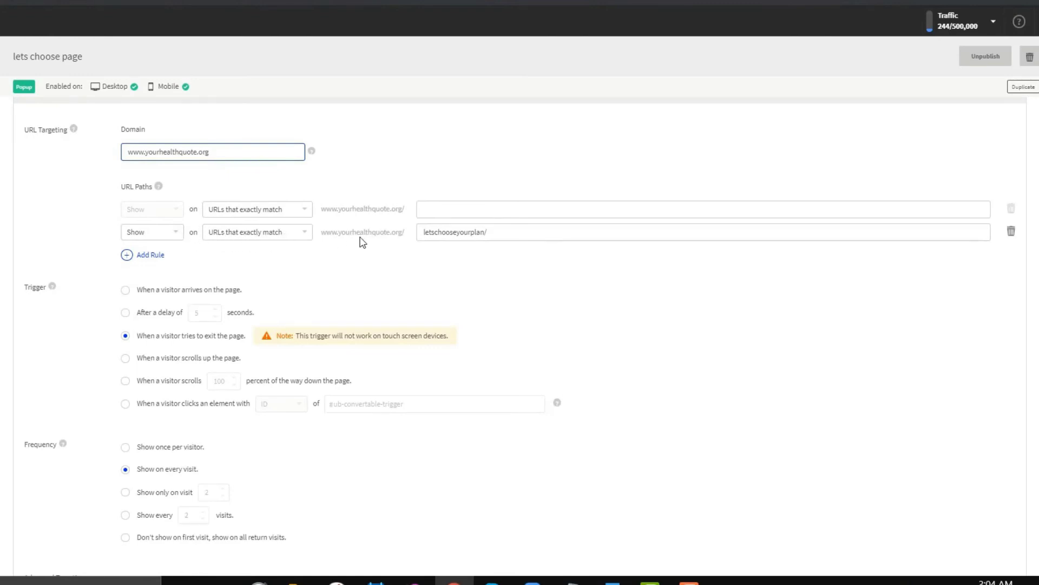
scroll(539, 236, "down", 3)
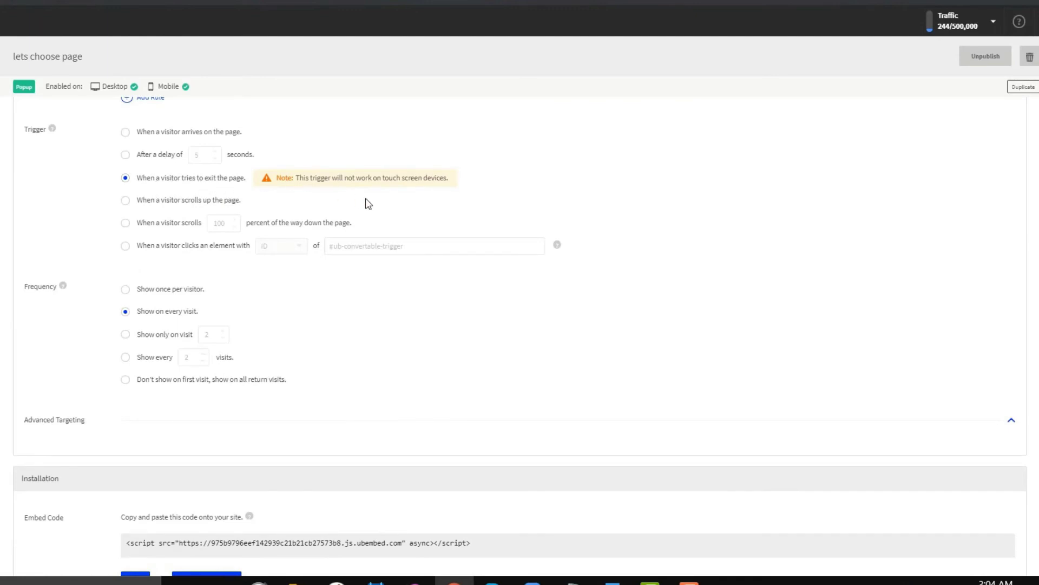
scroll(368, 204, "down", 7)
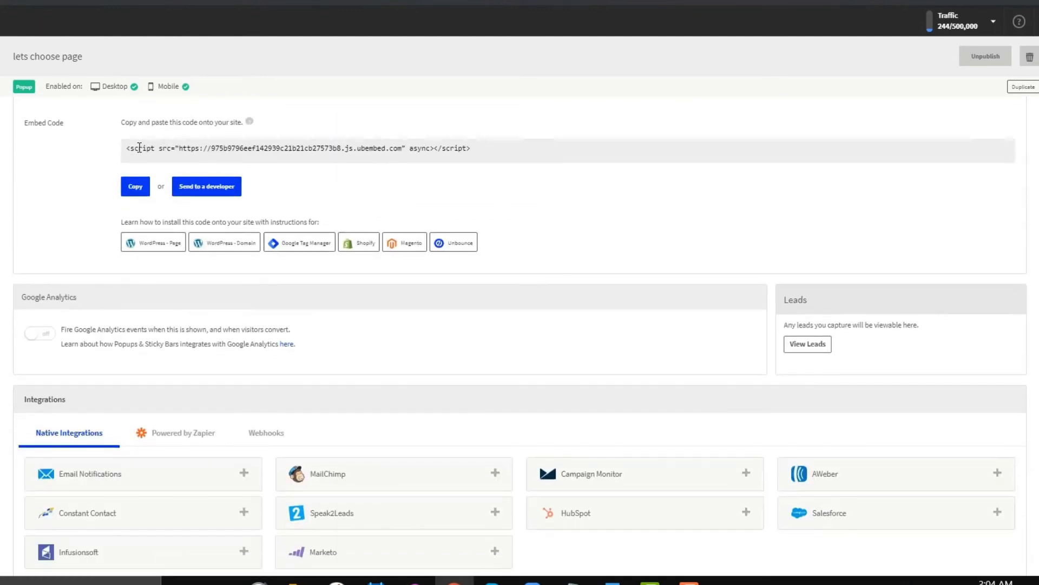
Select the entire ubembed.com embed script in the Embed Code box and copy it
left_click(140, 148)
scroll(130, 157, "up", 2)
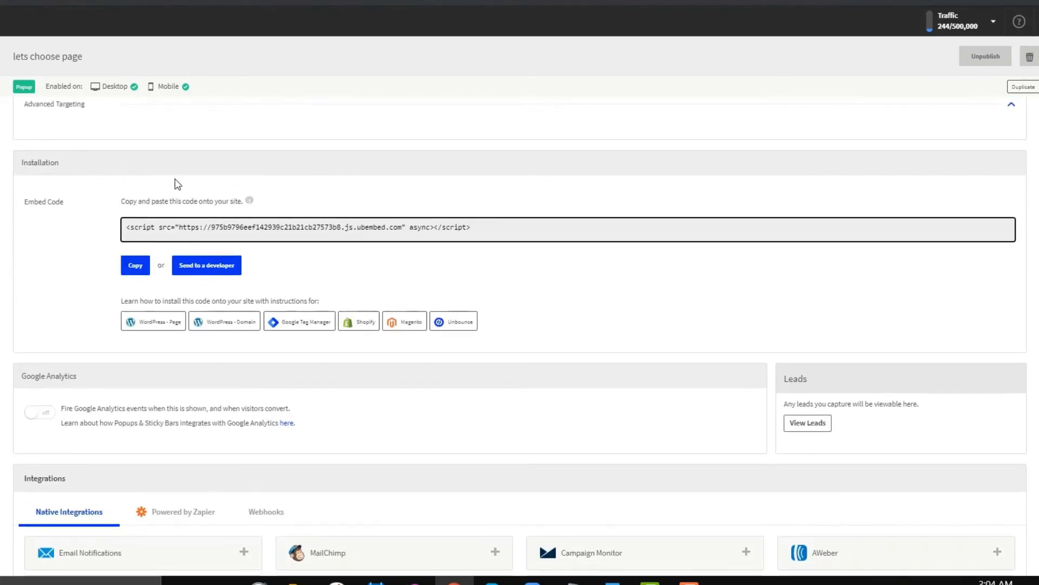
left_click_drag(128, 226, 524, 224)
key("ctrl+c")
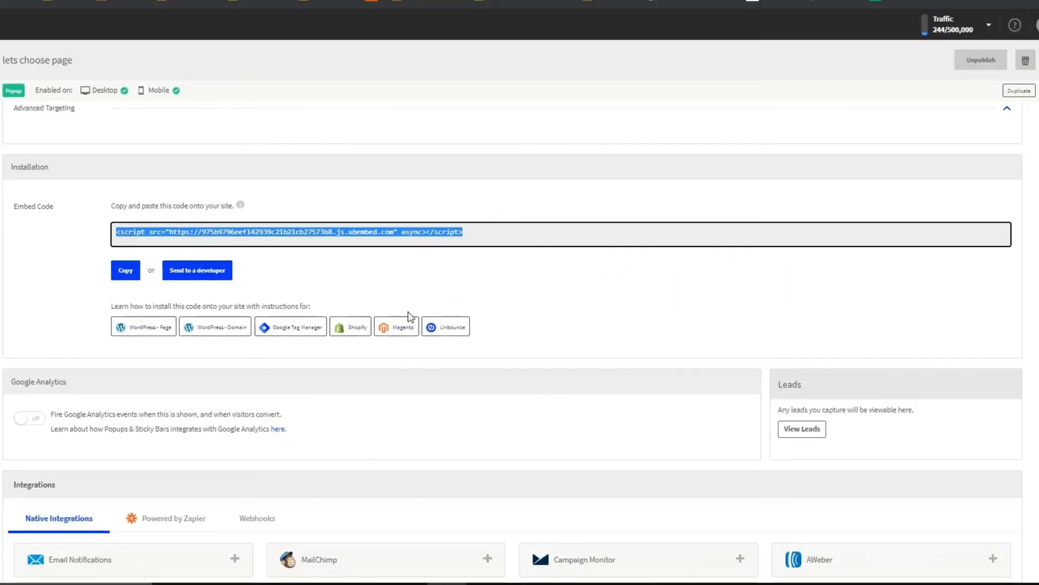
scroll(785, 270, "down", 2)
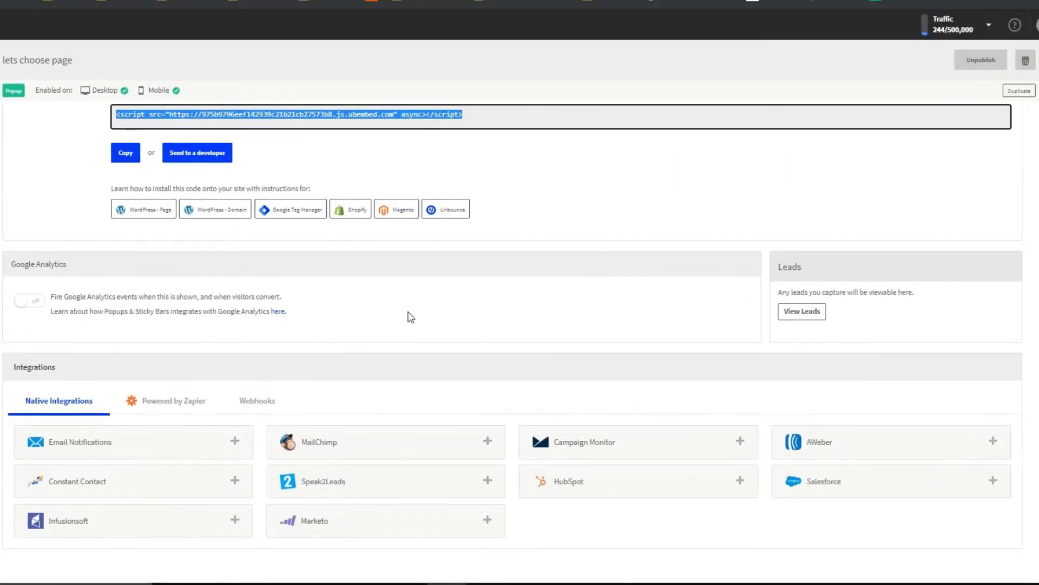
scroll(682, 189, "up", 3)
right_click(307, 278)
left_click(313, 290)
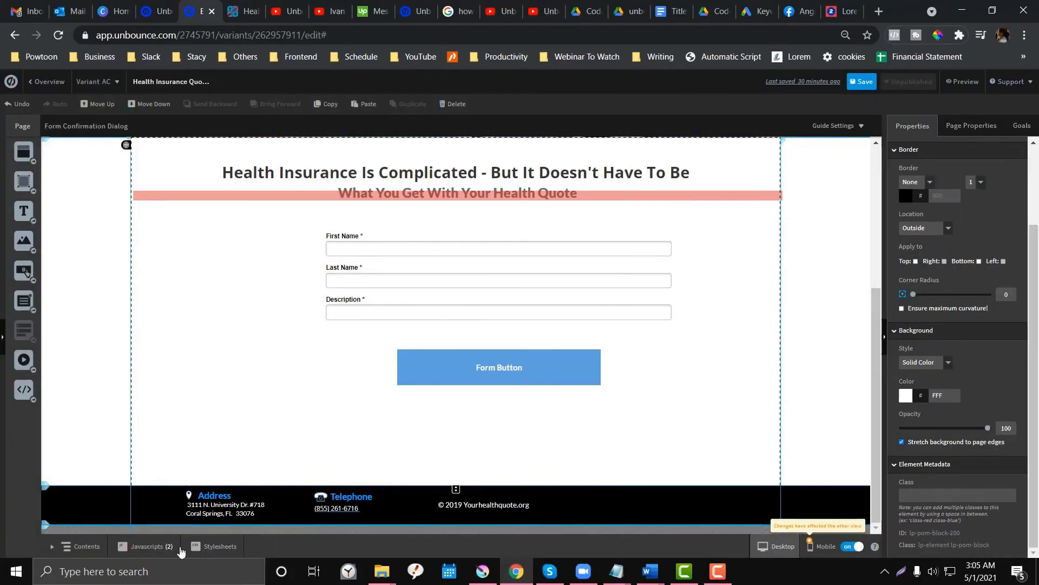
Add a Custom HTML block holding the pasted popup script at the form's lower left
left_click(84, 546)
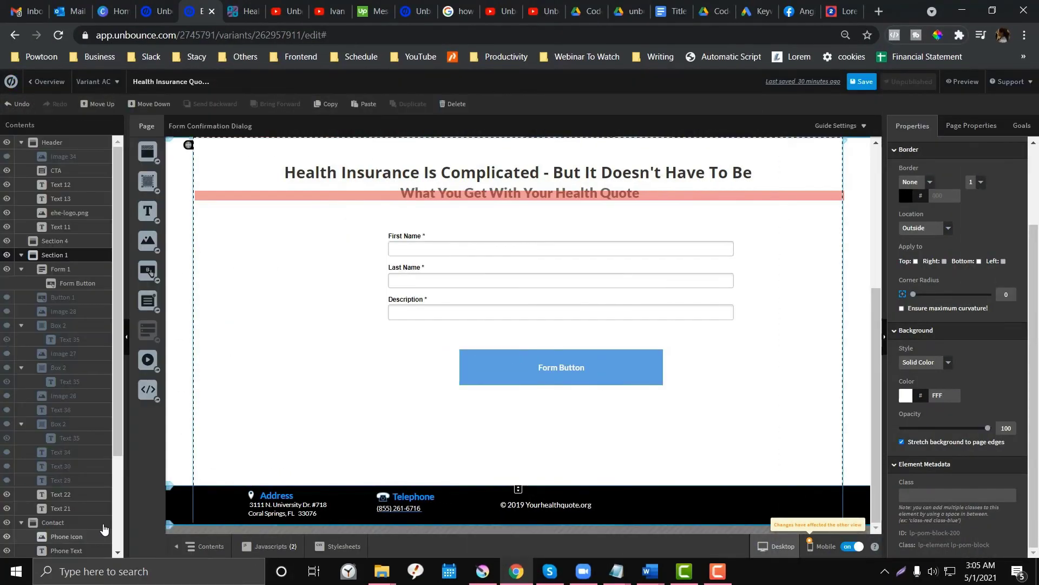
left_click_drag(148, 389, 517, 290)
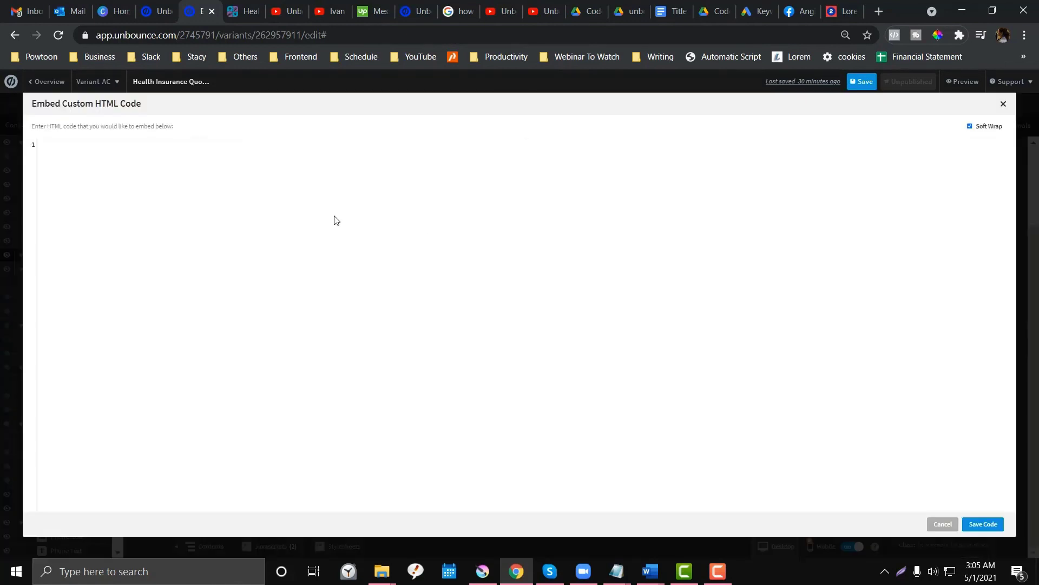
key("ctrl+v")
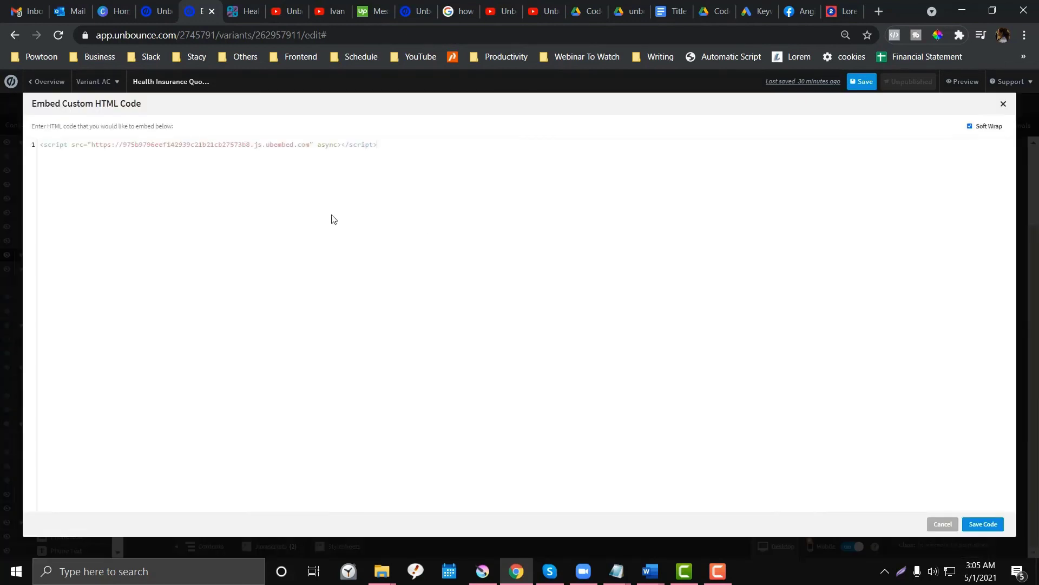
left_click(990, 531)
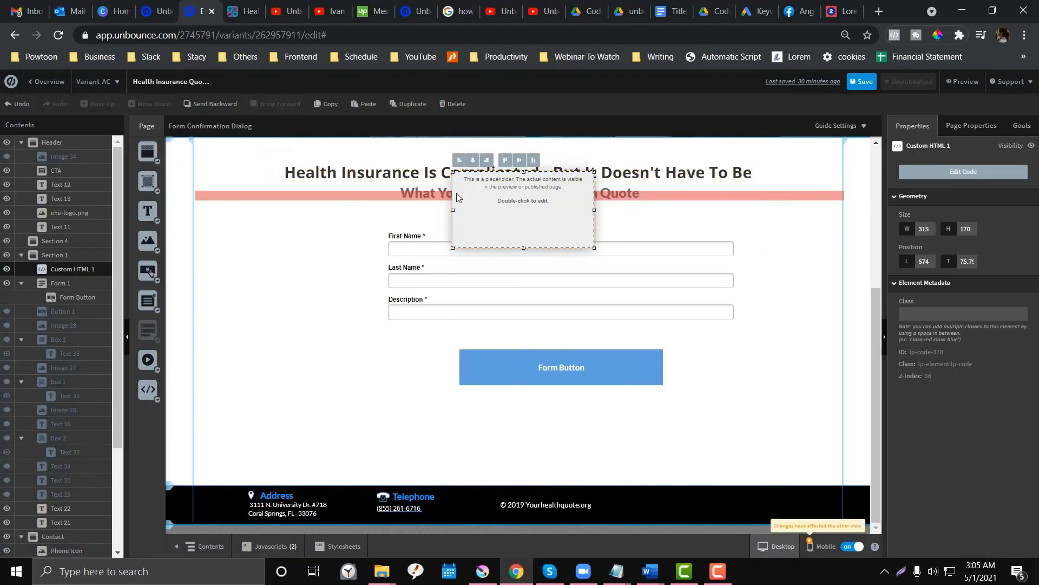
left_click_drag(458, 197, 233, 390)
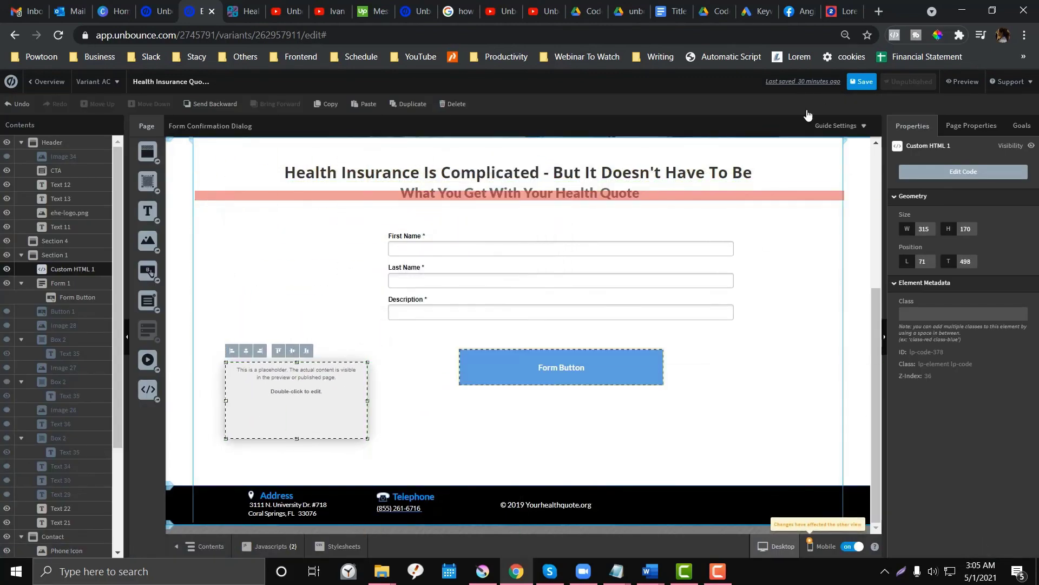
Save the page and open its preview once saving finishes
left_click(862, 81)
left_click(965, 82)
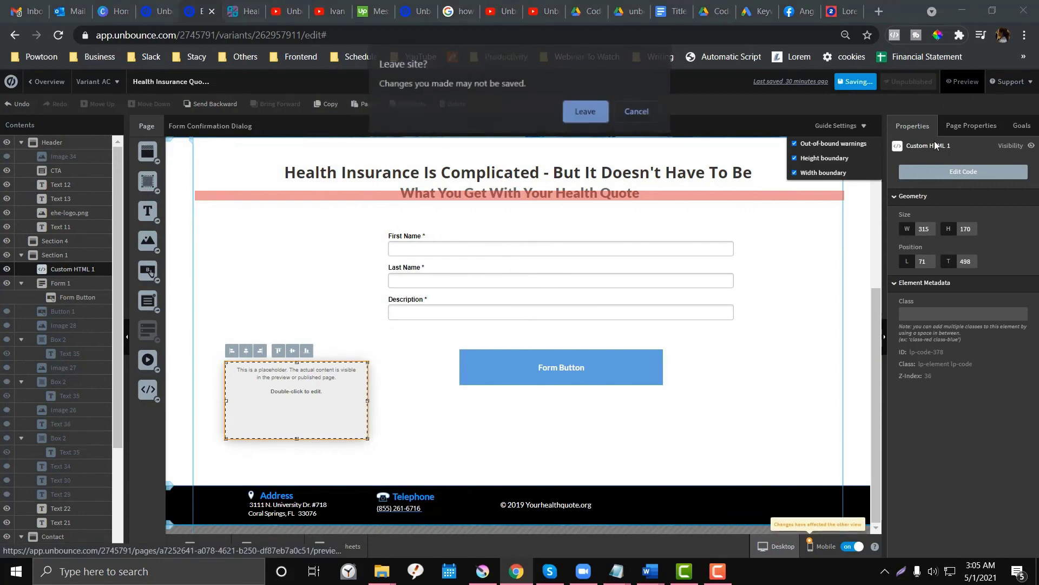
left_click(650, 111)
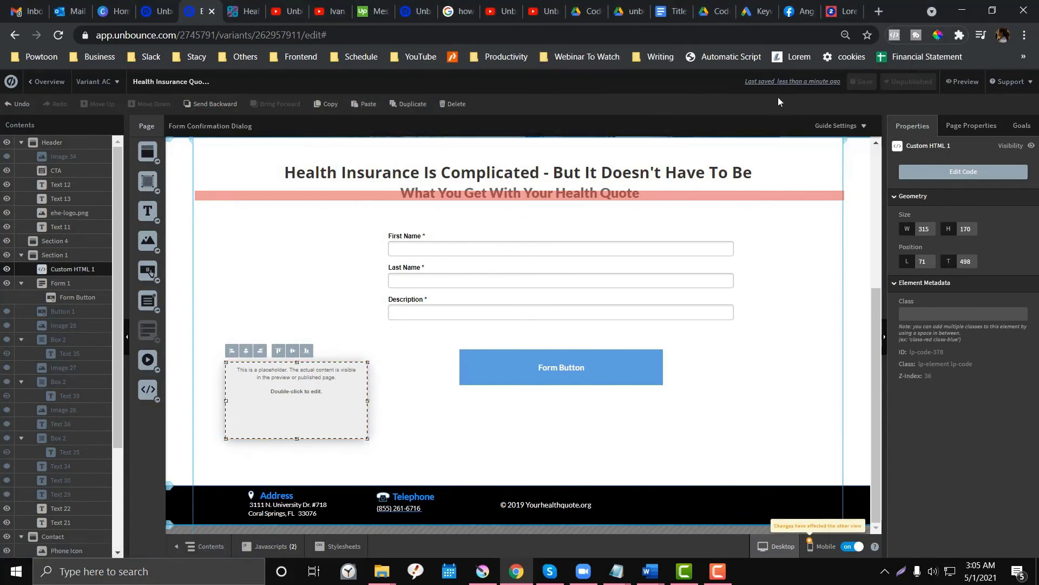
left_click(961, 83)
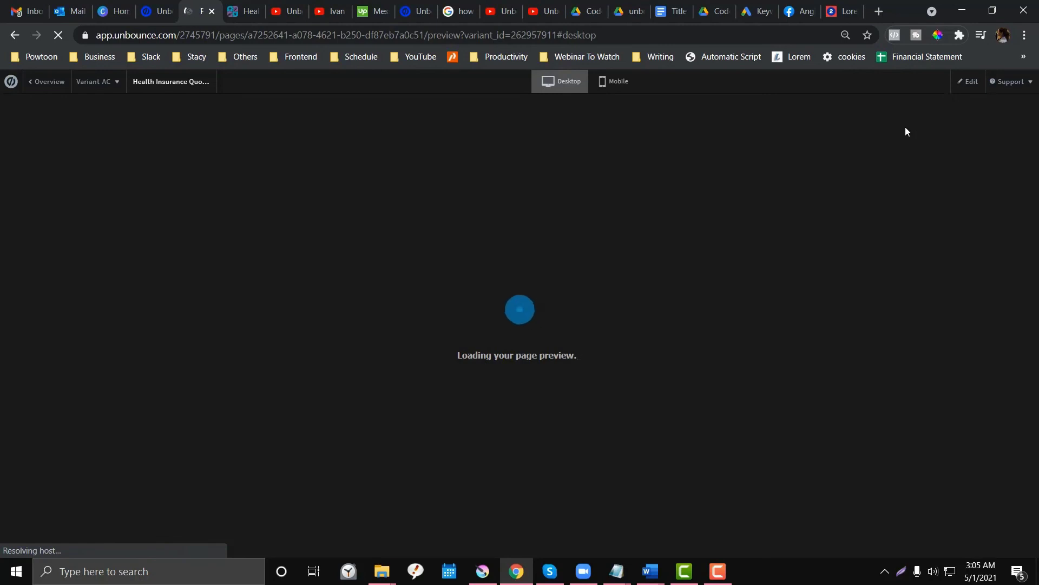
Scroll through the loaded preview and open the Support dropdown
scroll(805, 225, "down", 3)
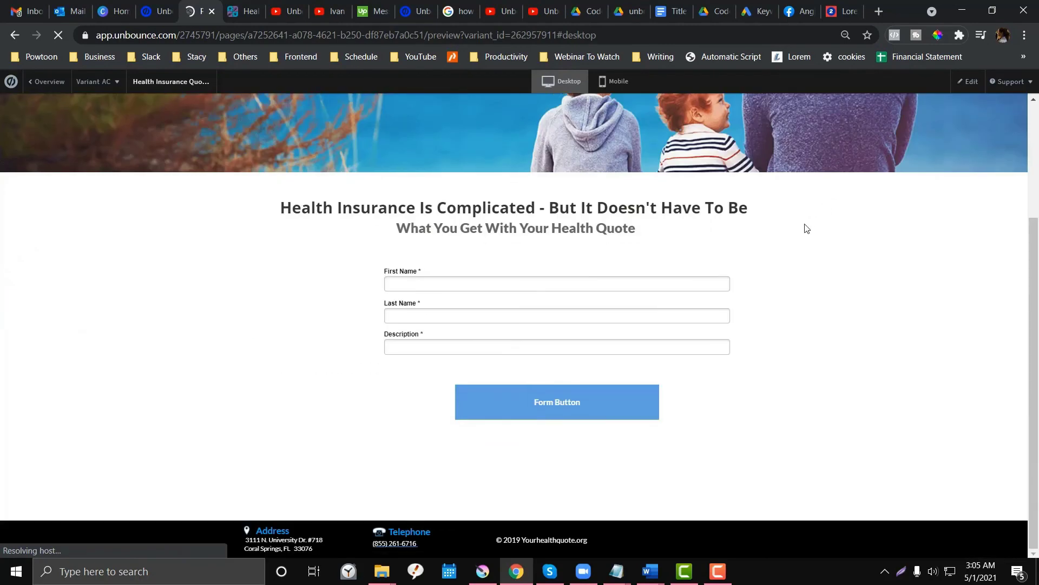
scroll(804, 223, "up", 3)
left_click(1028, 83)
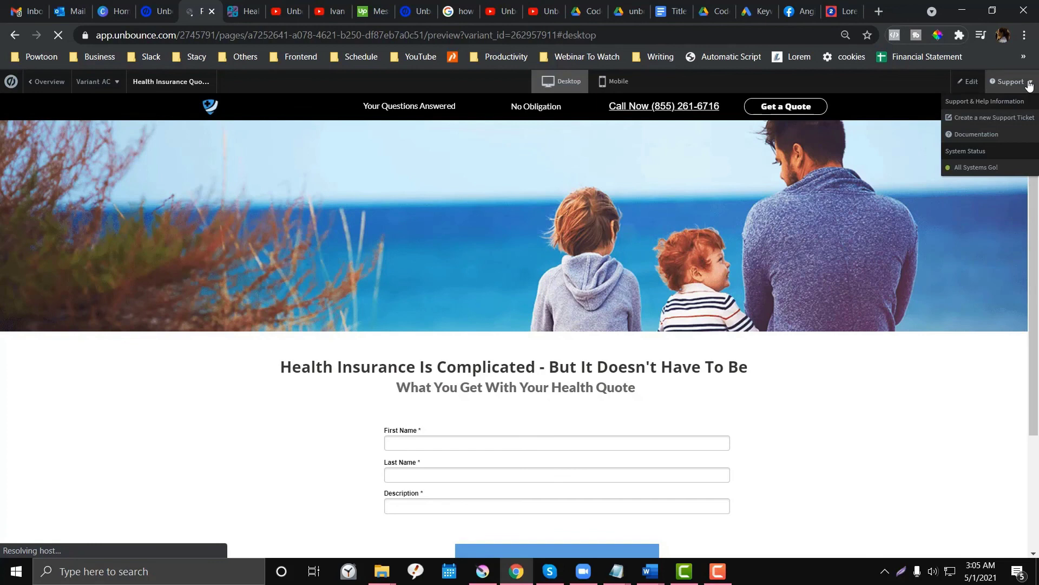
scroll(494, 213, "down", 3)
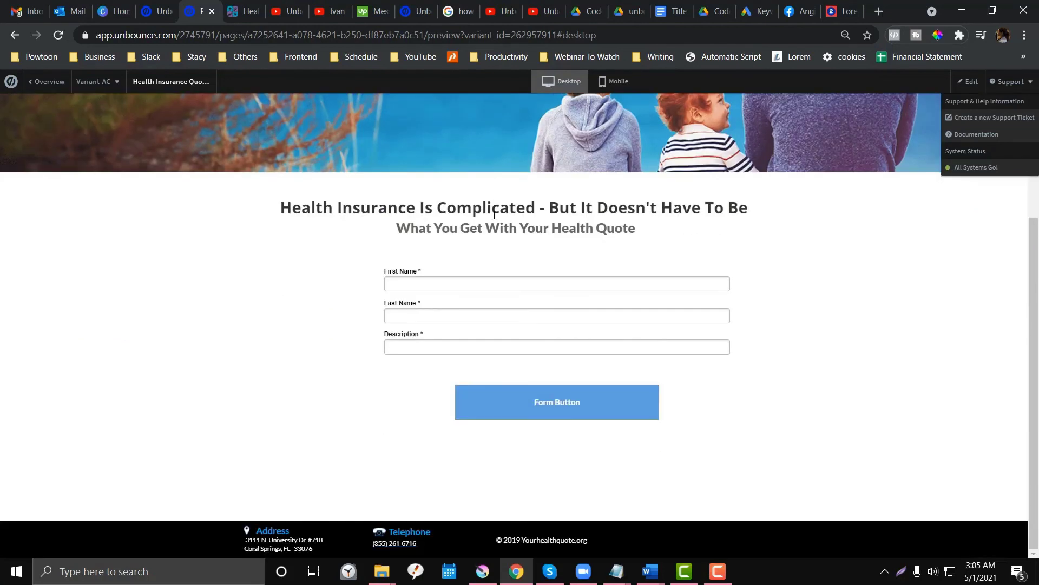
scroll(177, 176, "up", 3)
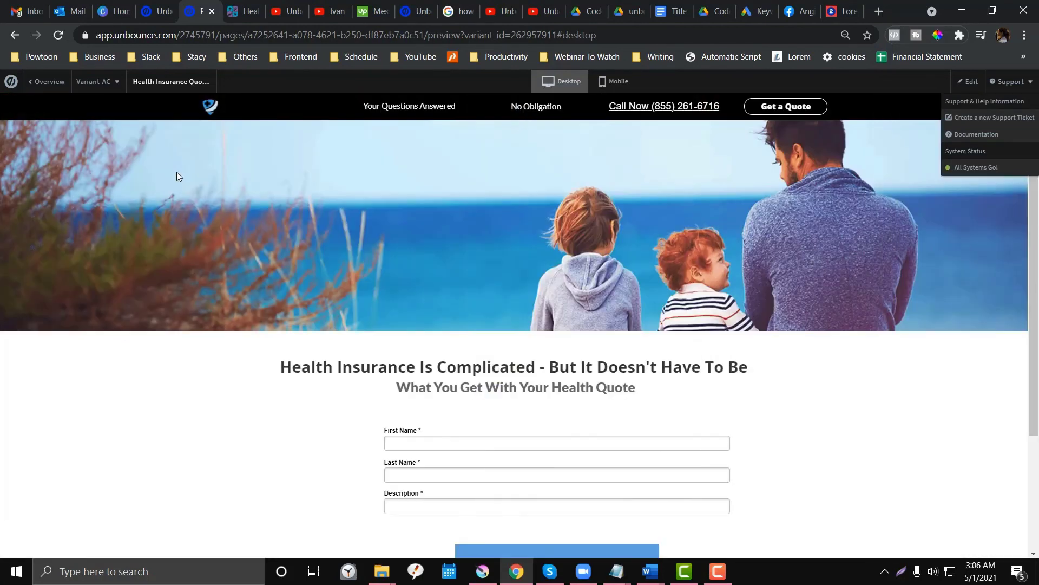
Check the popup's letschooseyourplan/ URL path rule, then return to the page editor tab
left_click(172, 4)
scroll(172, 193, "up", 6)
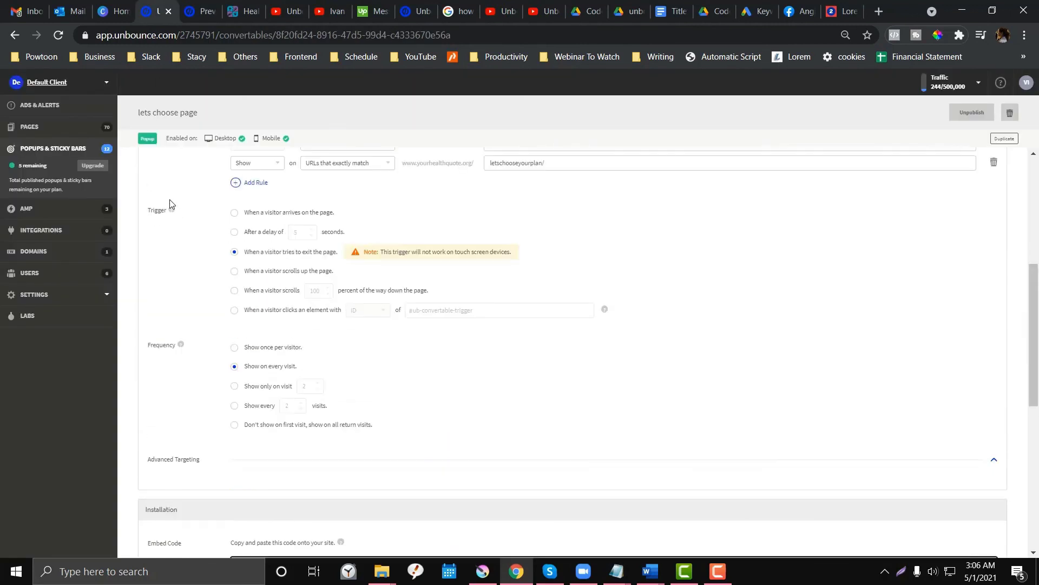
scroll(169, 203, "down", 8)
scroll(207, 197, "up", 1)
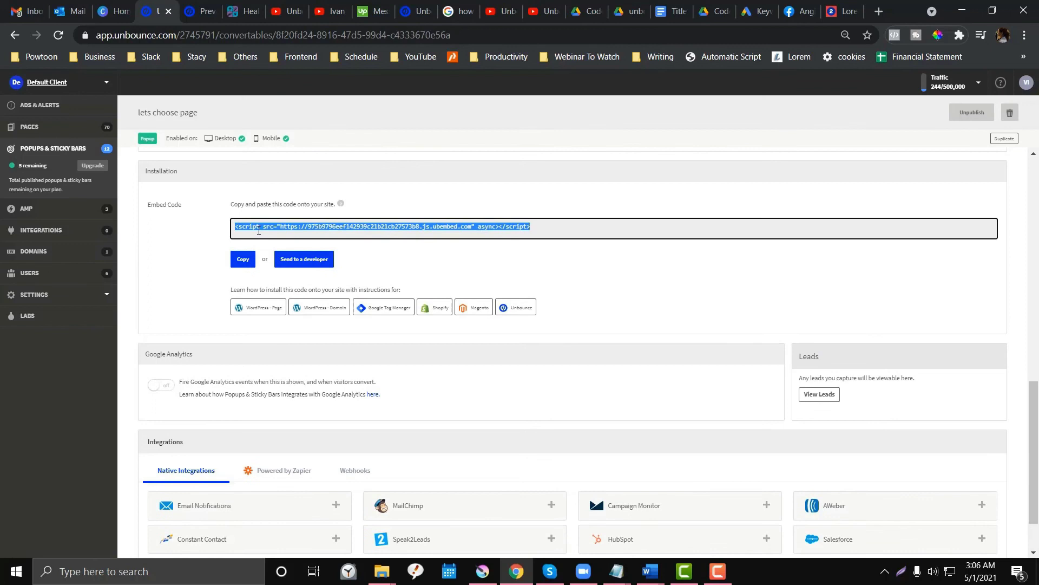
left_click_drag(258, 227, 407, 223)
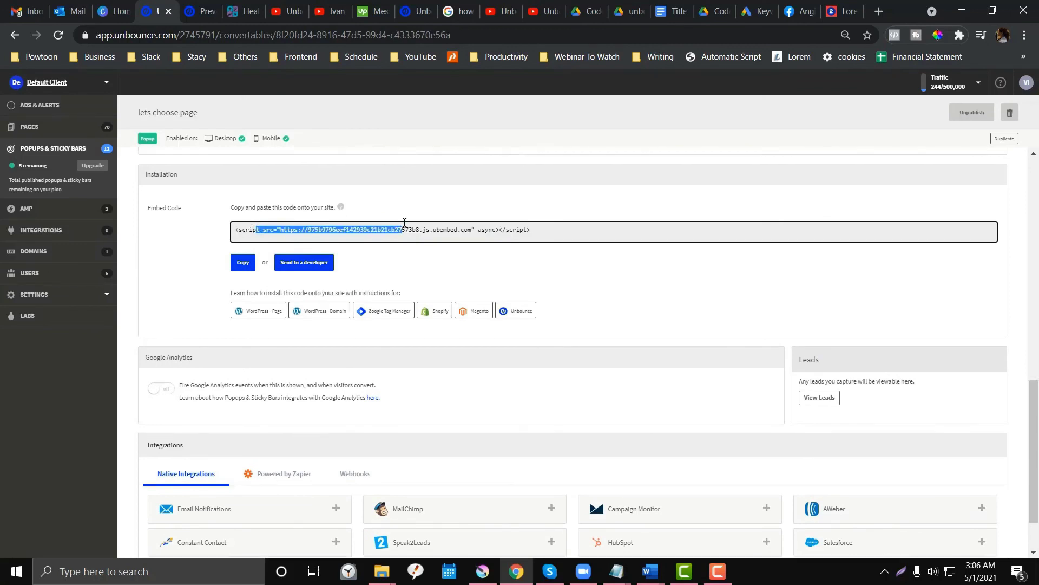
scroll(346, 227, "up", 8)
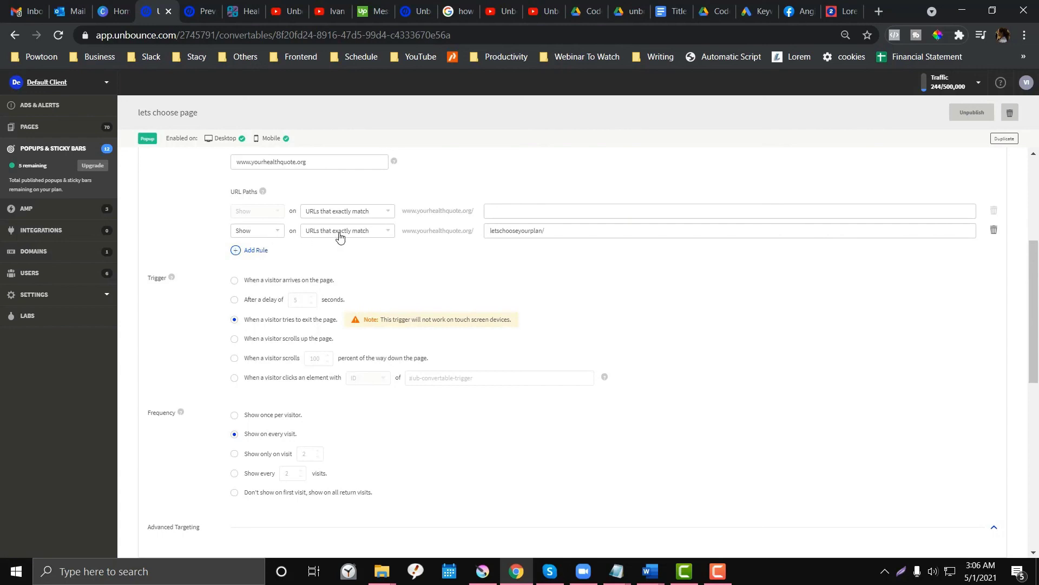
left_click(565, 231)
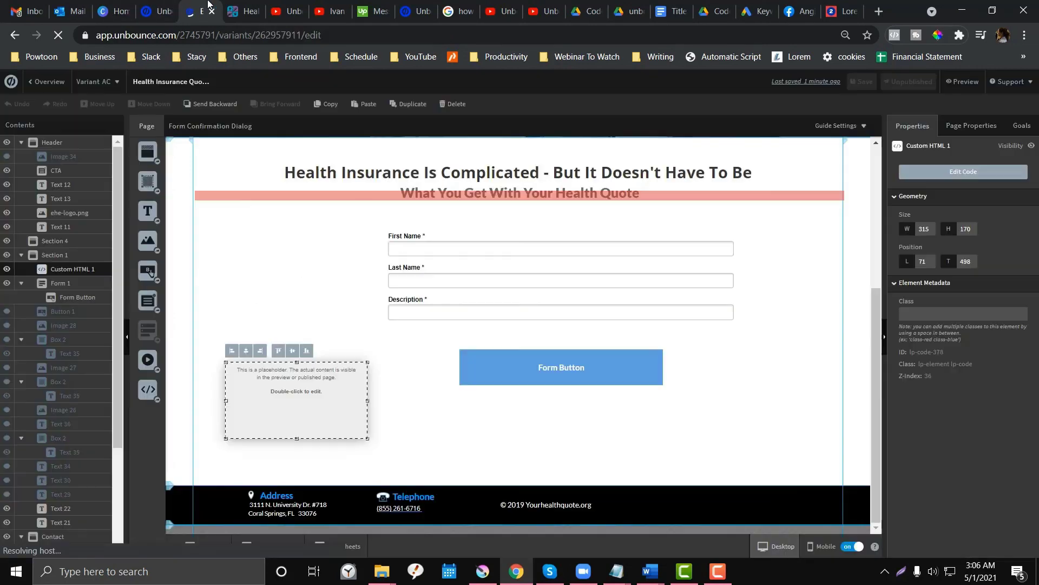
left_click(200, 11)
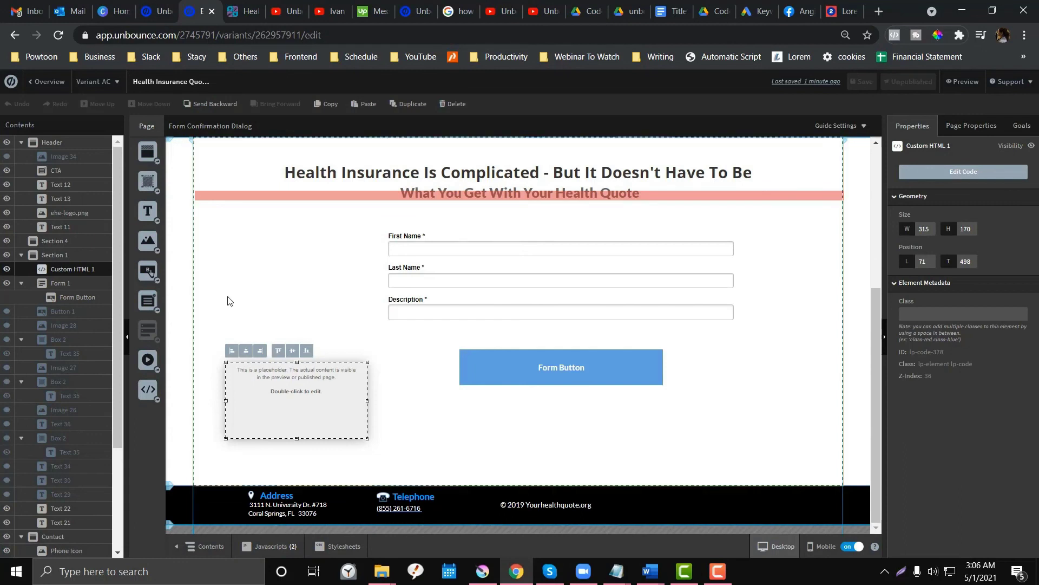